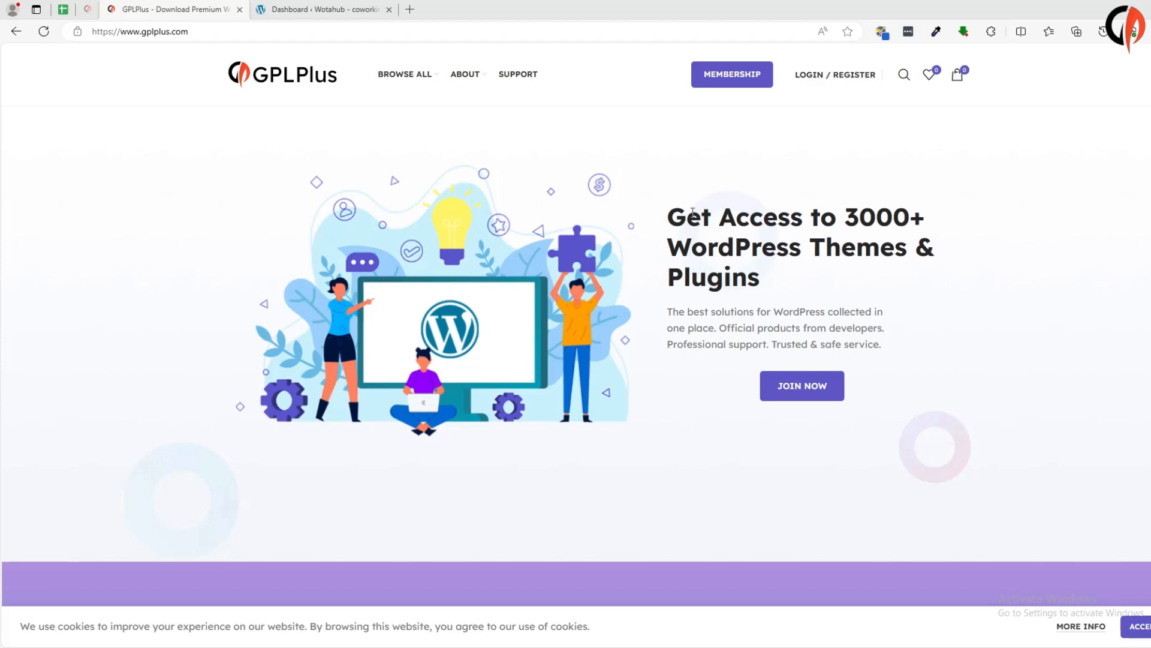
- Search the GPLPlus site for "Triply" and open the Triply – Tour Booking WordPress Theme product page
{"action": "left_click", "coordinate": [906, 79]}
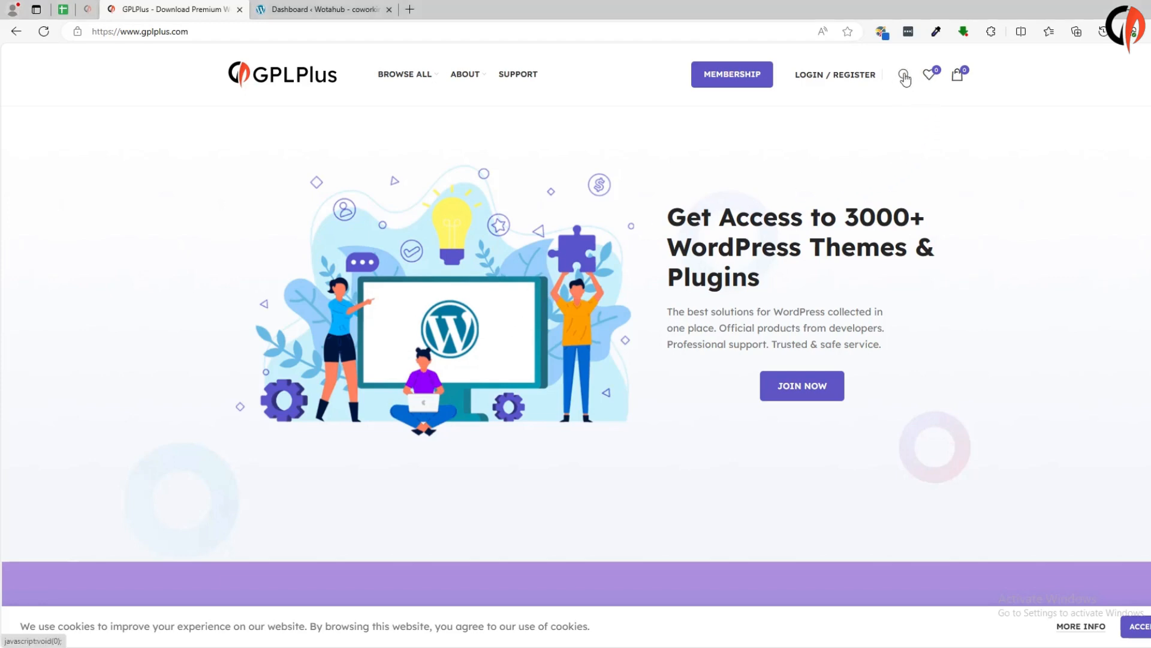
{"action": "left_click", "coordinate": [904, 78]}
{"action": "type", "text": "Triply"}
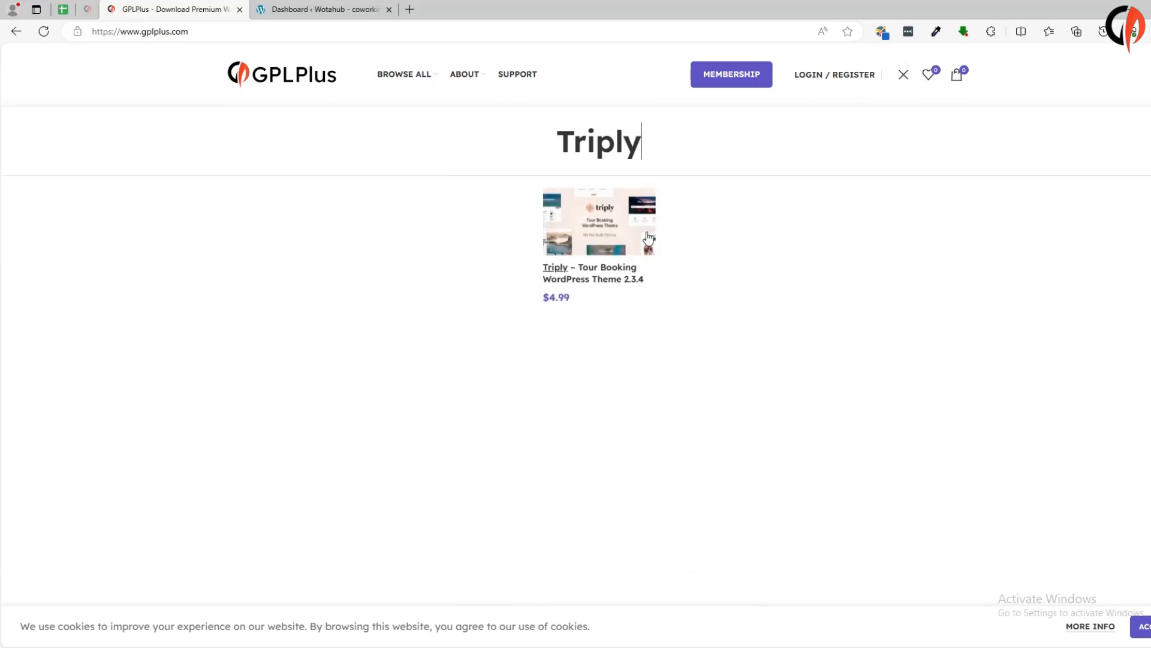
{"action": "left_click", "coordinate": [598, 226]}
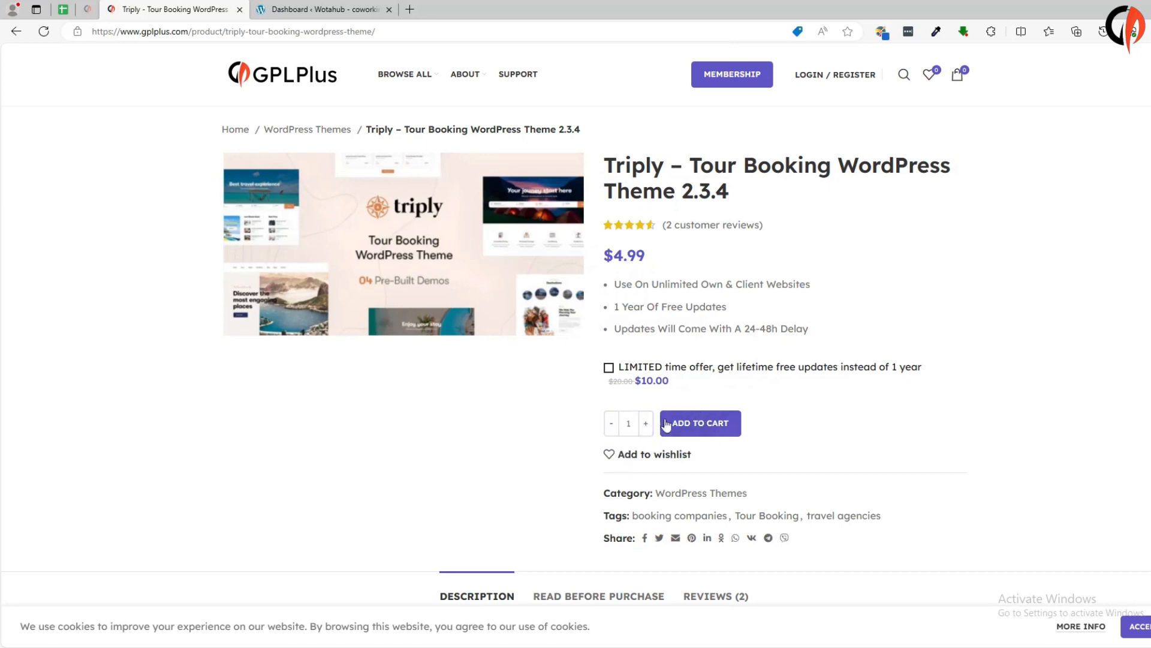
- Switch to File Explorer and extract the CX-triply-tour-booking-wordpress-theme.2.3.4 archive into its own folder on the Desktop
{"action": "key", "text": "alt+Tab"}
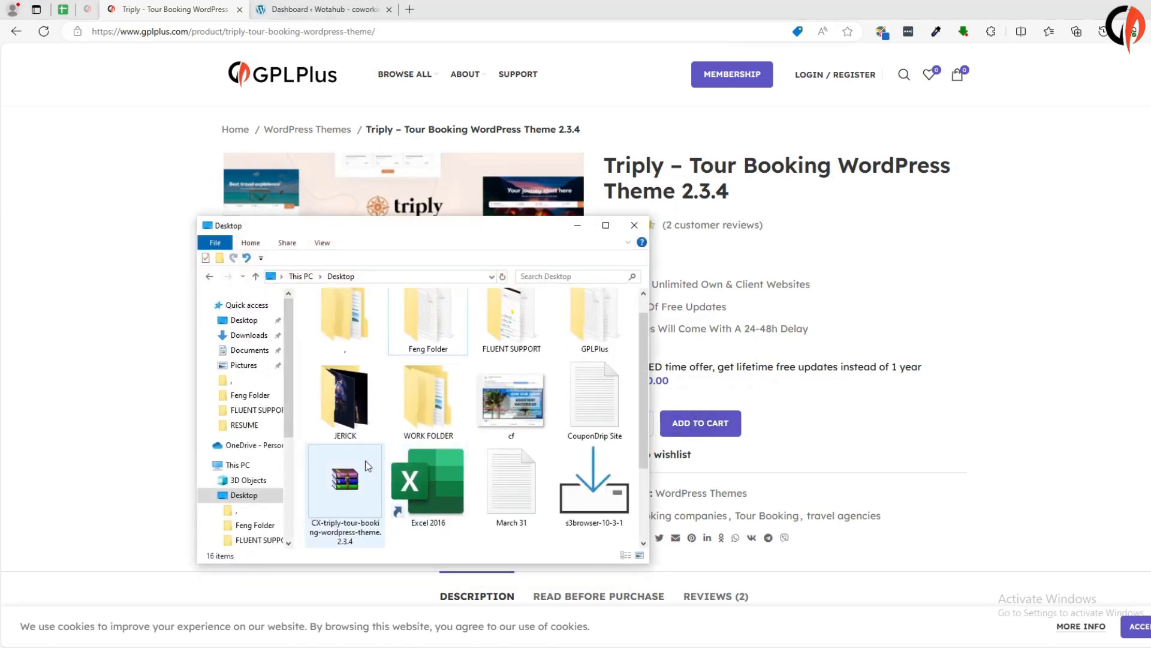
{"action": "right_click", "coordinate": [330, 480]}
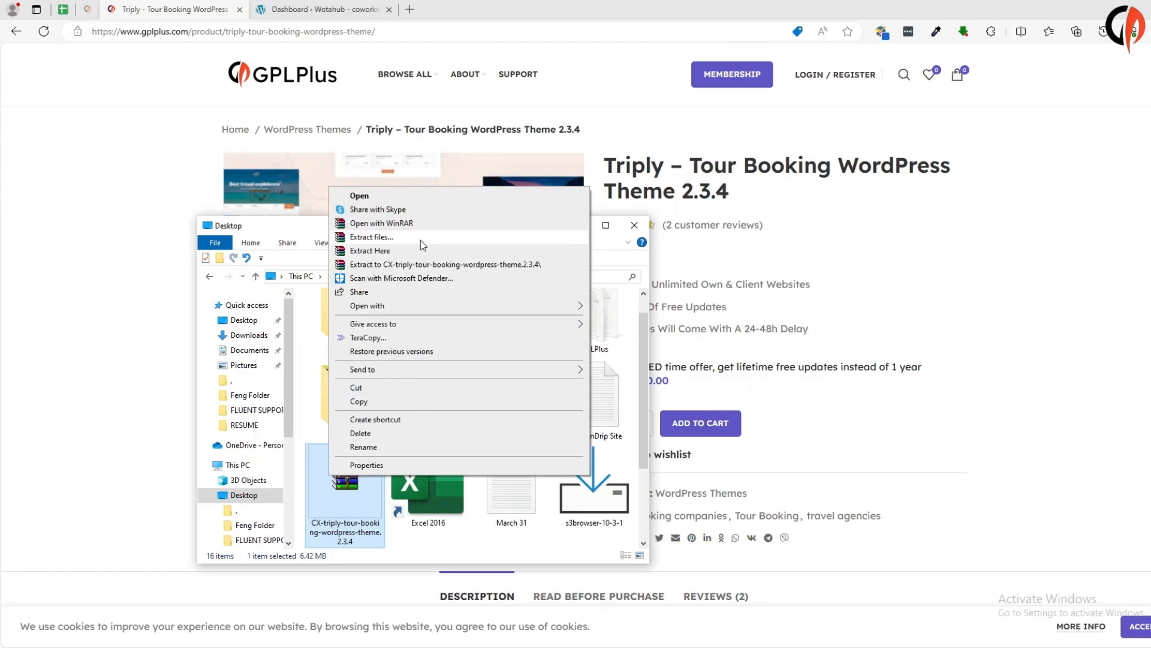
{"action": "left_click", "coordinate": [388, 237]}
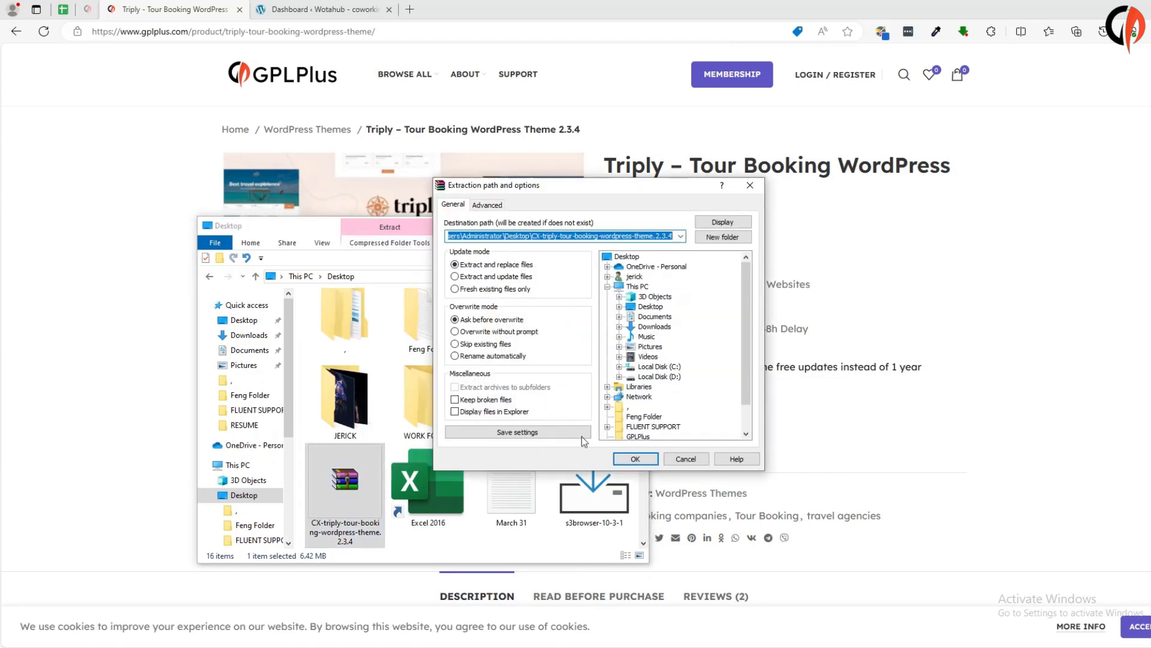
{"action": "left_click", "coordinate": [635, 458]}
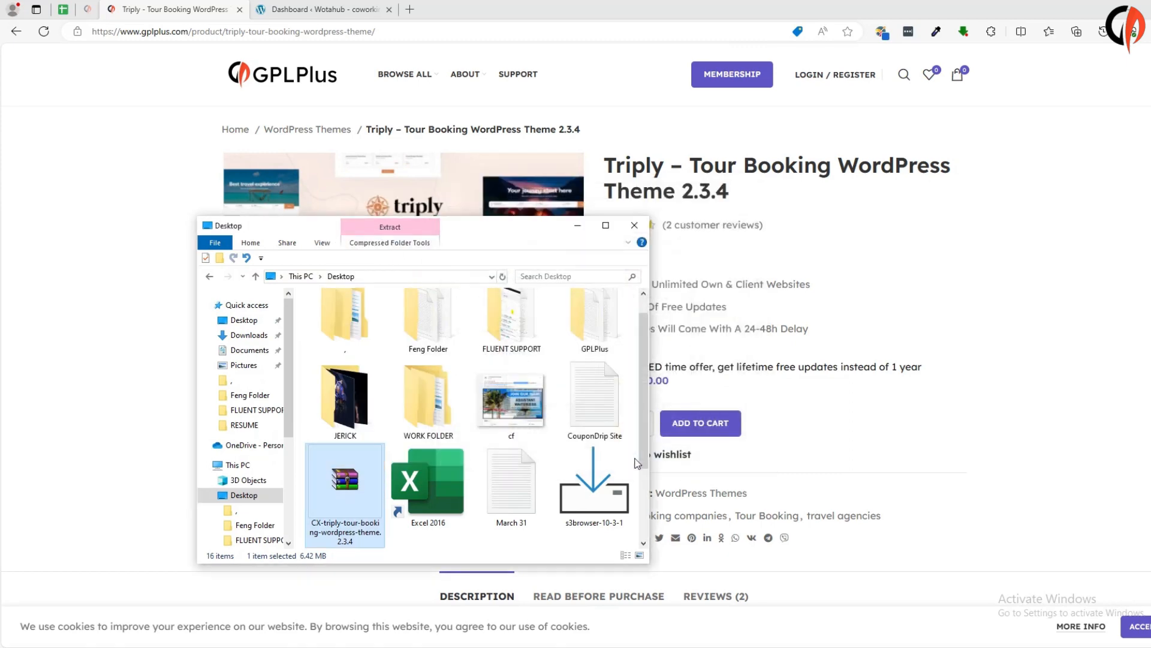
- Open the extracted CX-triply-tour-booking-wordpress-theme.2.3.4 folder and its triply-full subfolder to view the theme files
{"action": "mouse_move", "coordinate": [643, 423]}
{"action": "left_mouse_down"}
{"action": "mouse_move", "coordinate": [646, 407]}
{"action": "mouse_move", "coordinate": [650, 439]}
{"action": "left_mouse_up"}
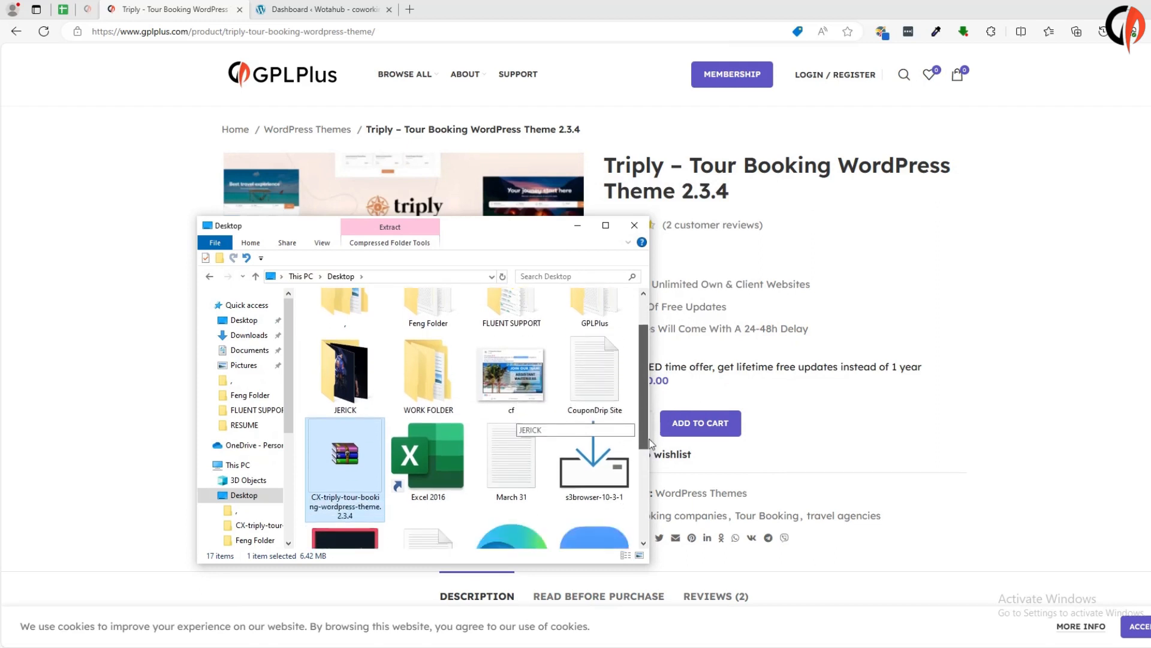
{"action": "scroll", "coordinate": [569, 456], "scroll_direction": "down", "scroll_amount": 3}
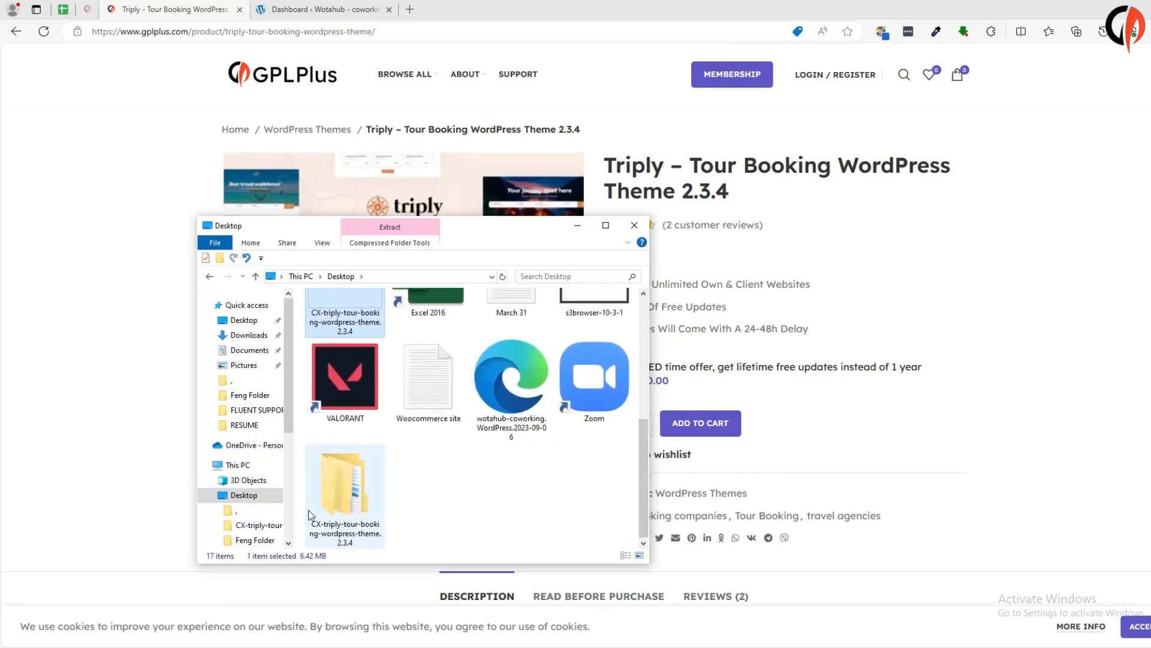
{"action": "double_click", "coordinate": [350, 472]}
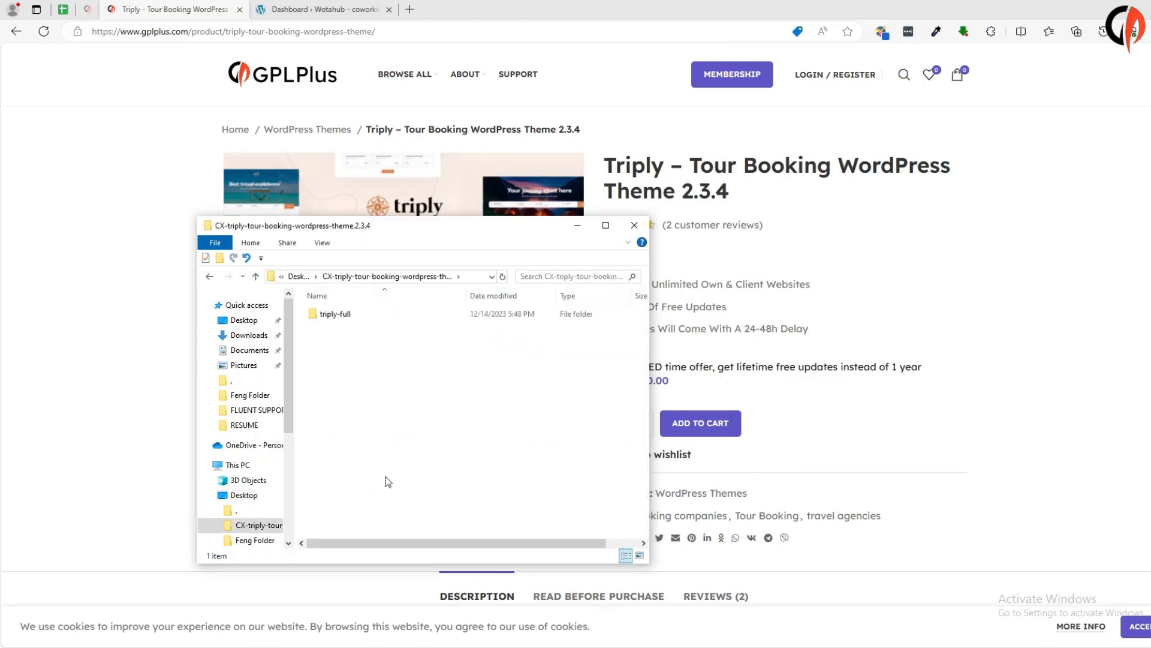
{"action": "double_click", "coordinate": [352, 315]}
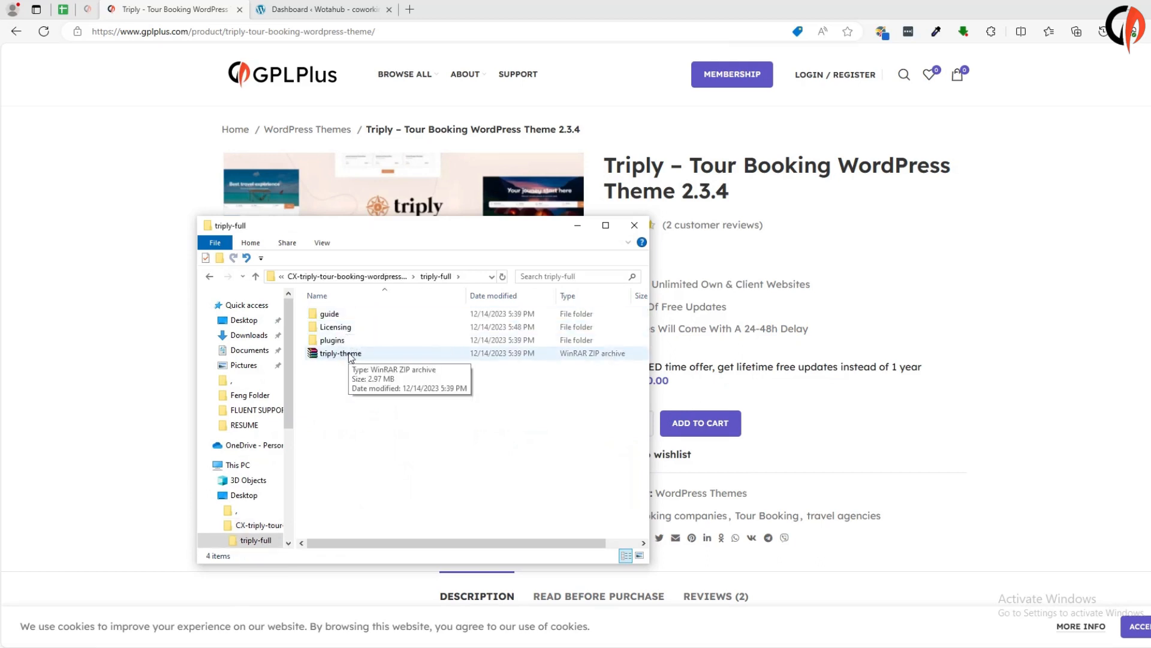
- Switch to the WordPress dashboard in the browser and open the form for uploading a new theme
{"action": "left_click", "coordinate": [331, 9]}
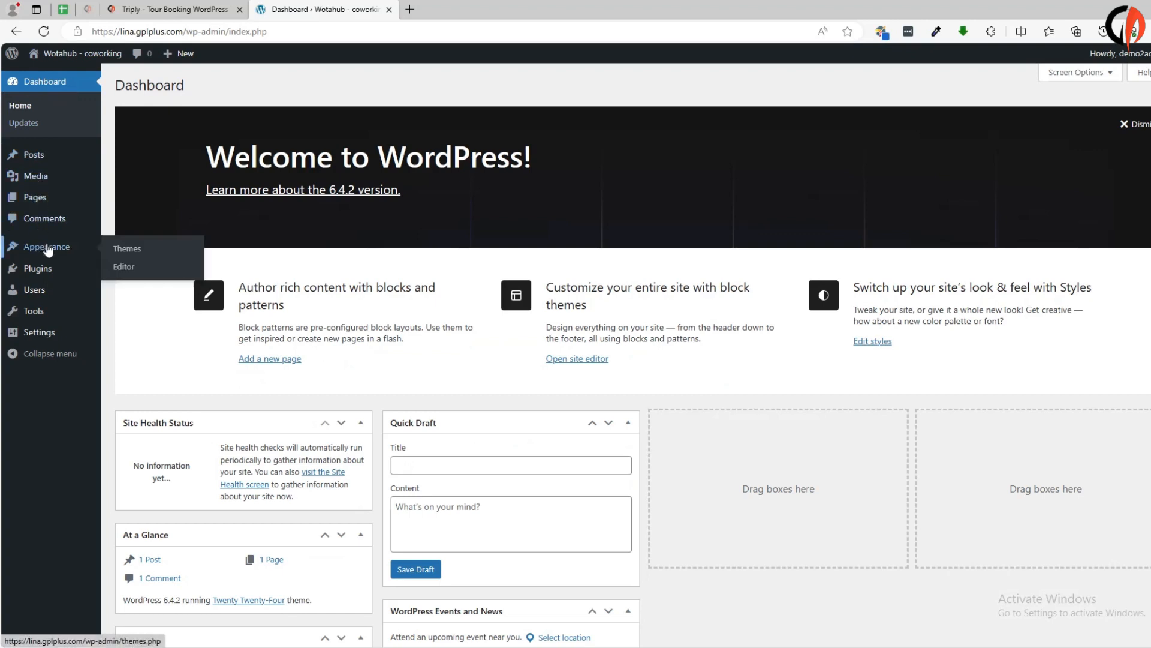
{"action": "mouse_move", "coordinate": [48, 247]}
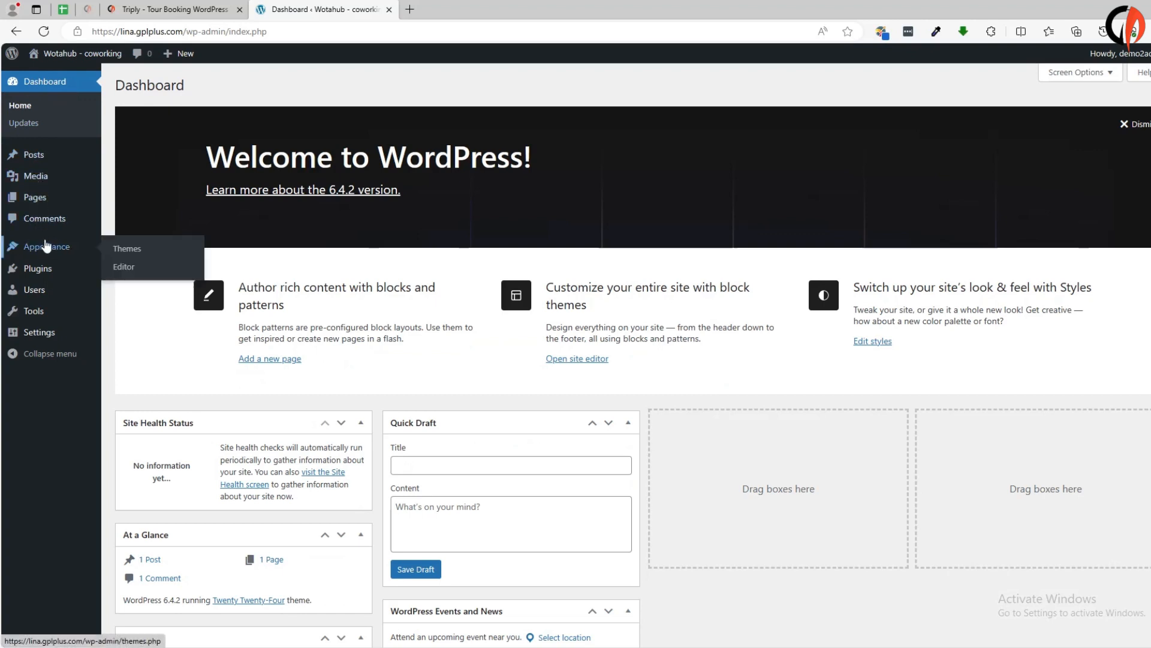
{"action": "left_click", "coordinate": [123, 250]}
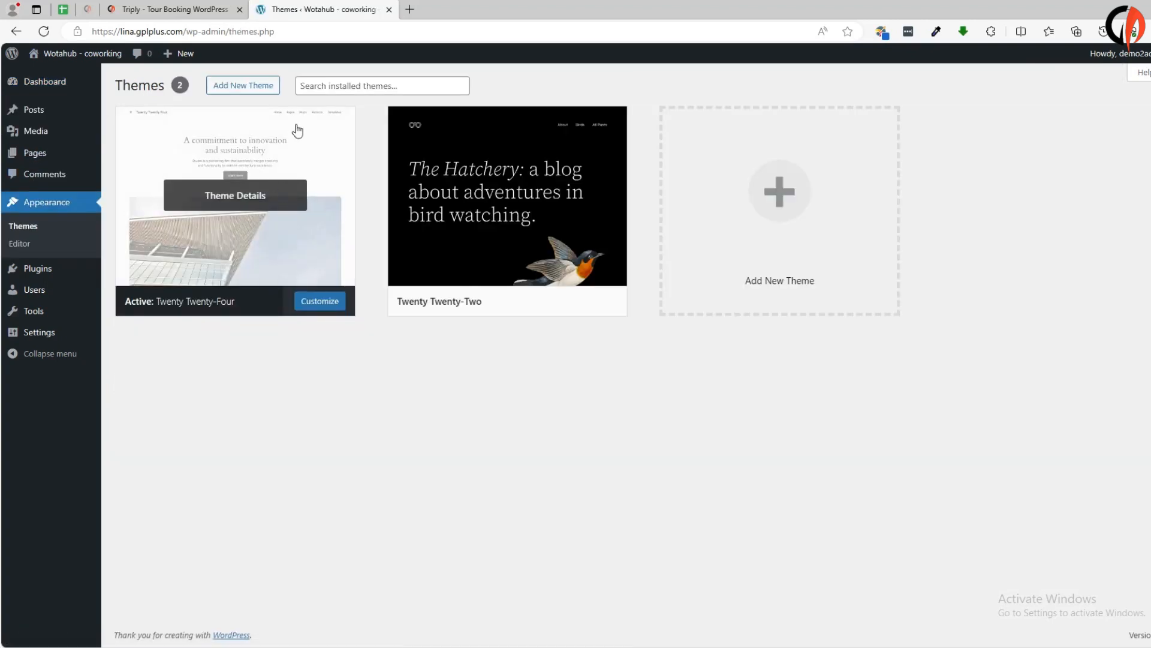
{"action": "left_click", "coordinate": [245, 86]}
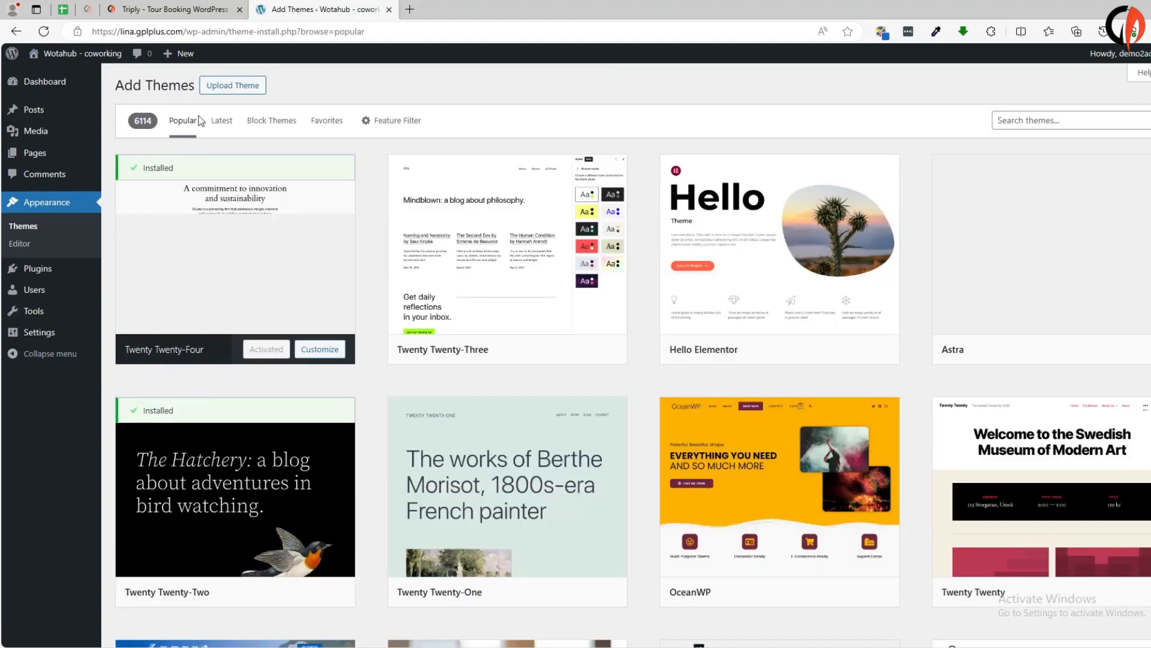
{"action": "left_click", "coordinate": [235, 86]}
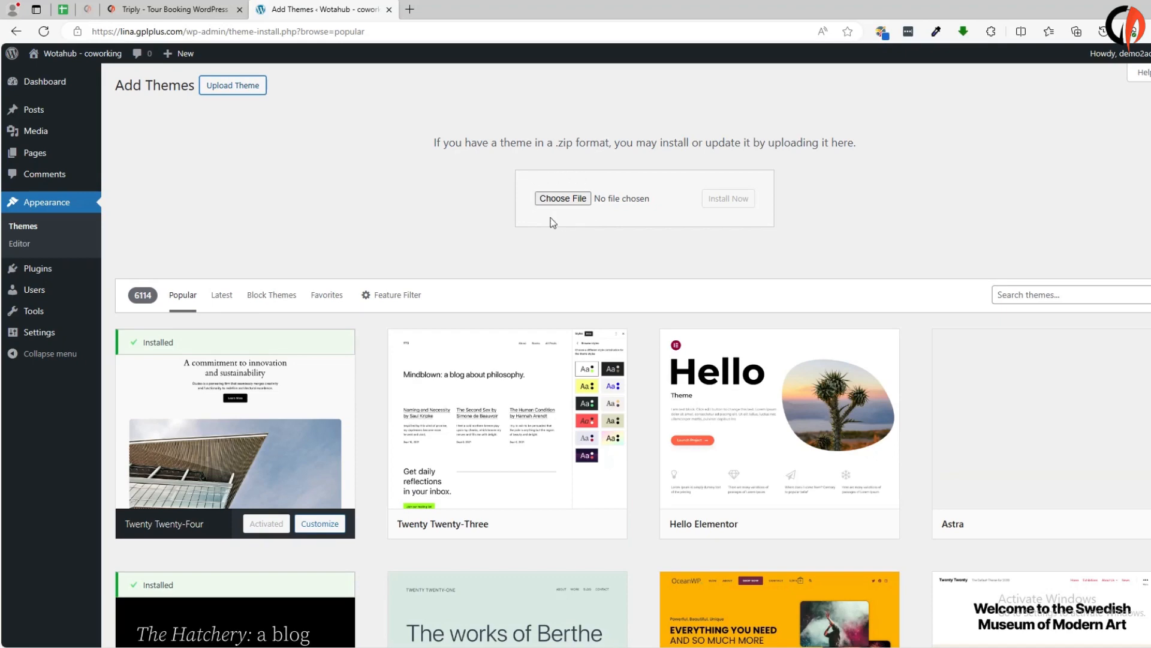
- Choose the triply-theme archive from the triply-full folder inside the extracted Desktop folder as the theme file
{"action": "left_click", "coordinate": [573, 203]}
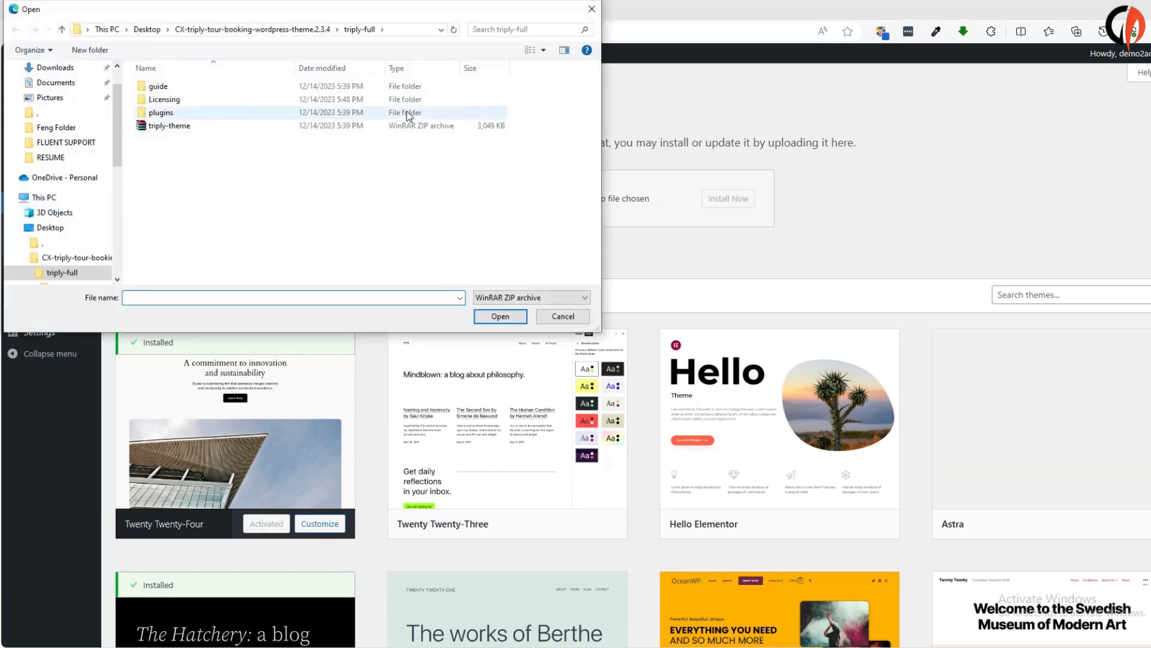
{"action": "scroll", "coordinate": [90, 120], "scroll_direction": "up", "scroll_amount": 2}
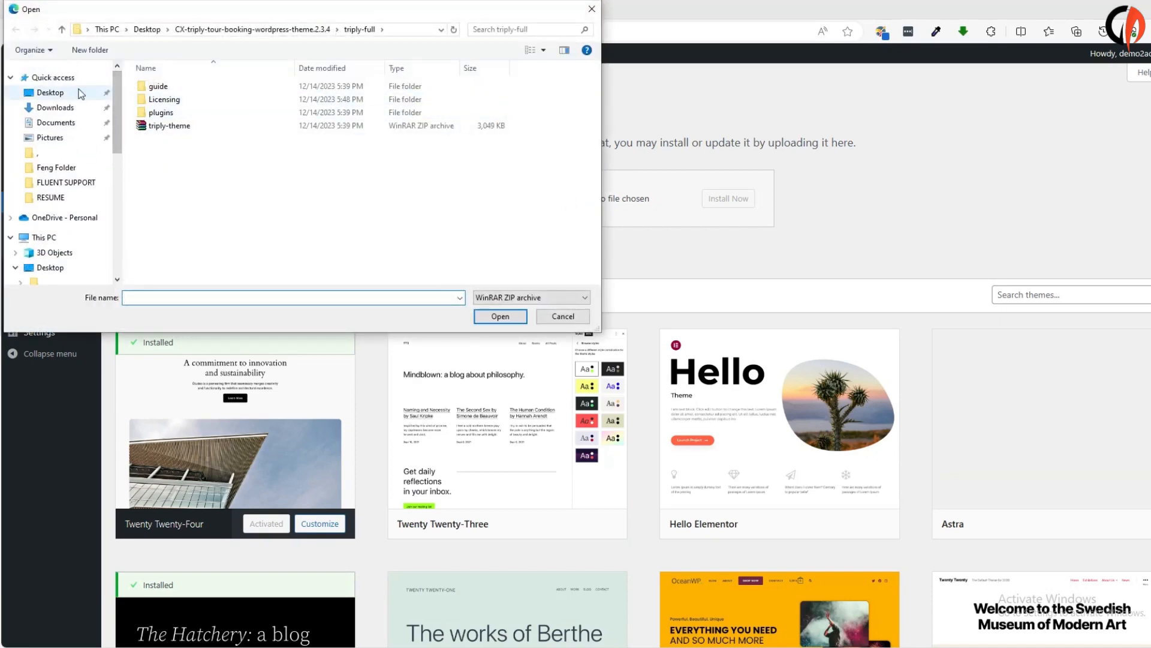
{"action": "left_click", "coordinate": [81, 93]}
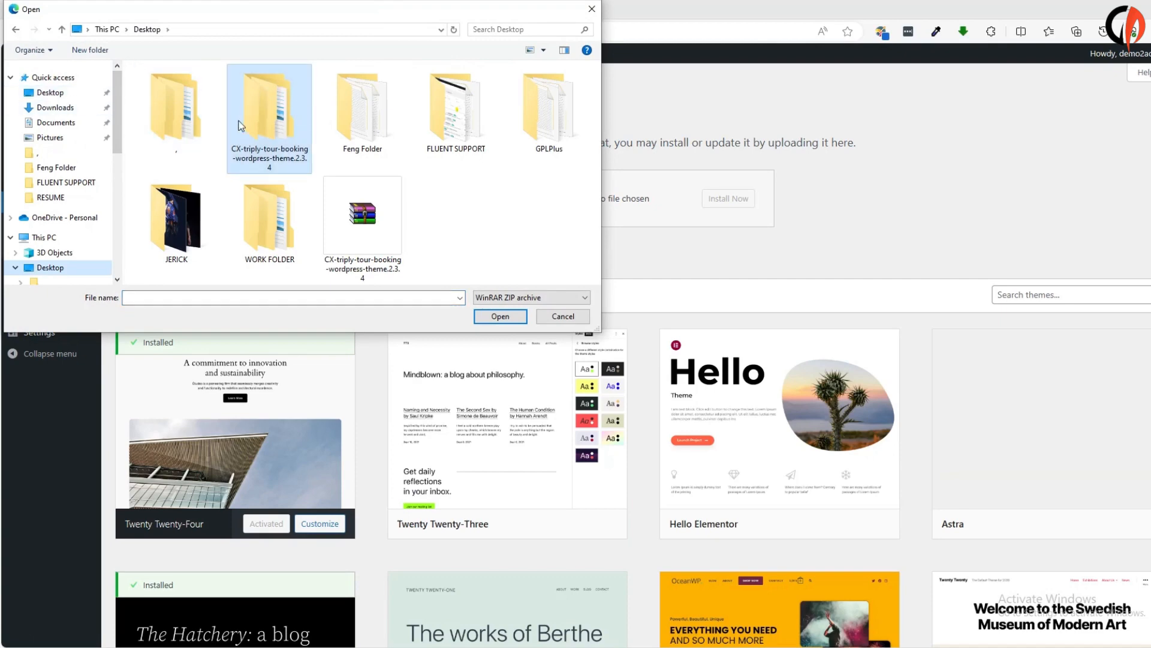
{"action": "double_click", "coordinate": [287, 123]}
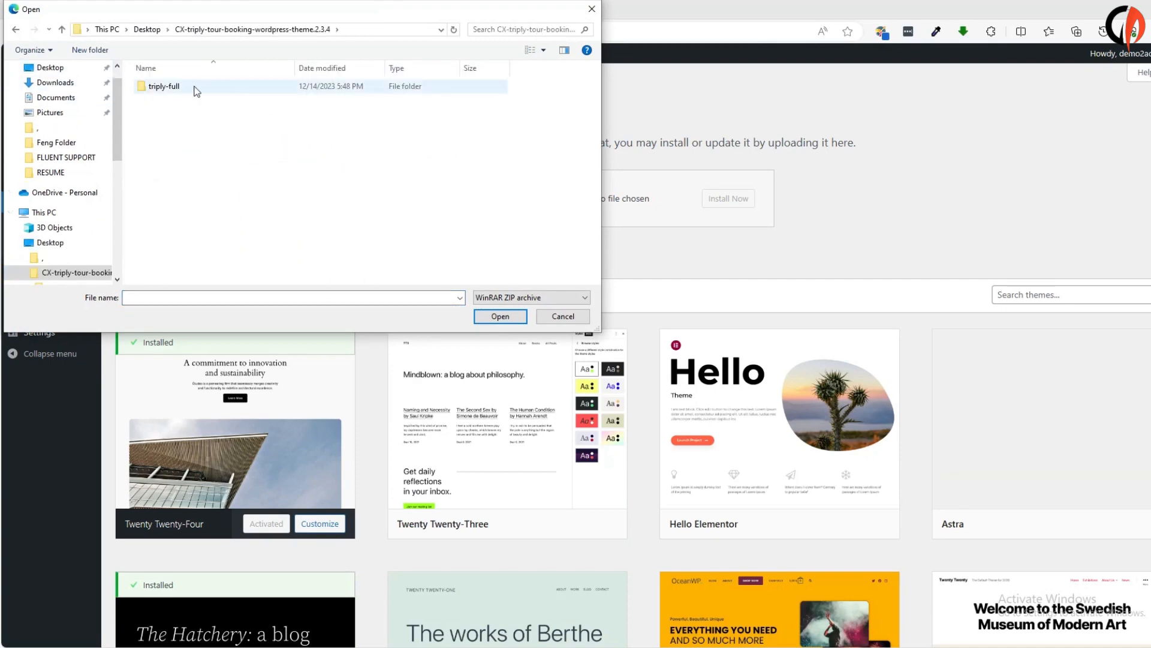
{"action": "double_click", "coordinate": [165, 87]}
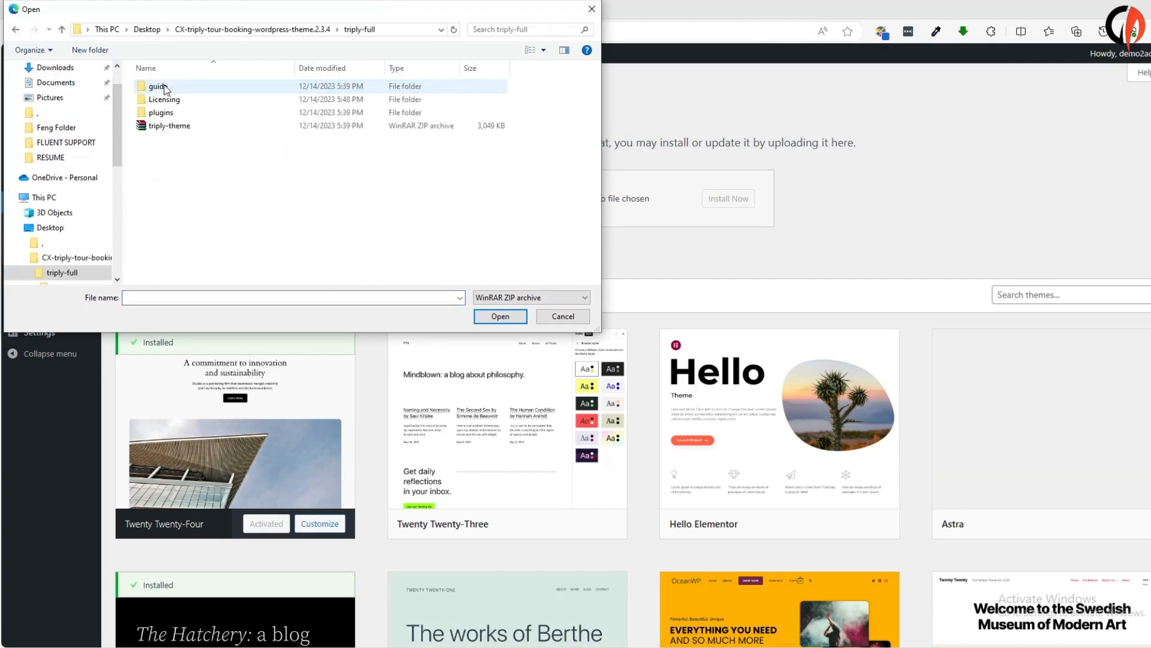
{"action": "left_click", "coordinate": [158, 127]}
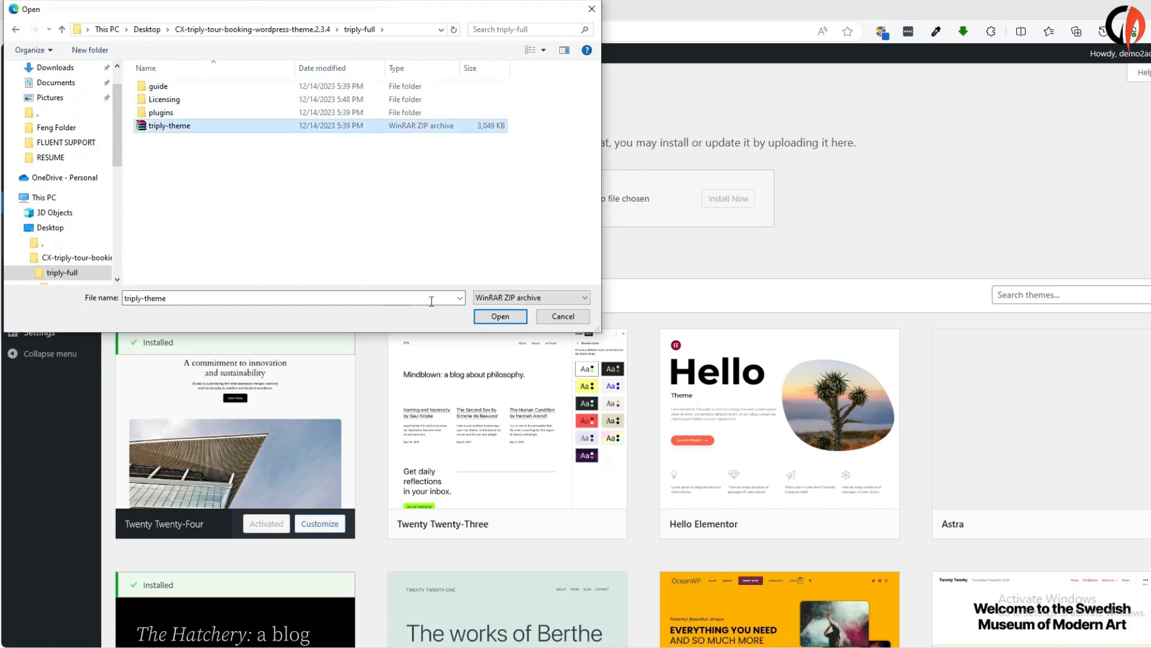
{"action": "left_click", "coordinate": [509, 317]}
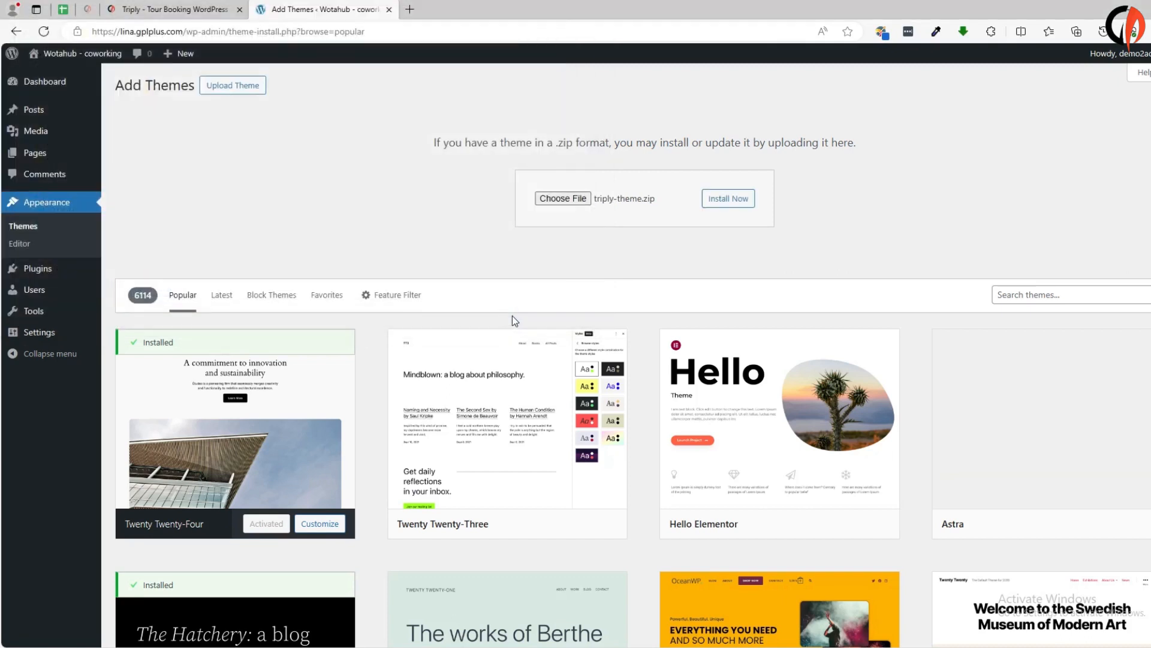
- Install the chosen triply-theme.zip and activate the Triply theme
{"action": "left_click", "coordinate": [738, 208]}
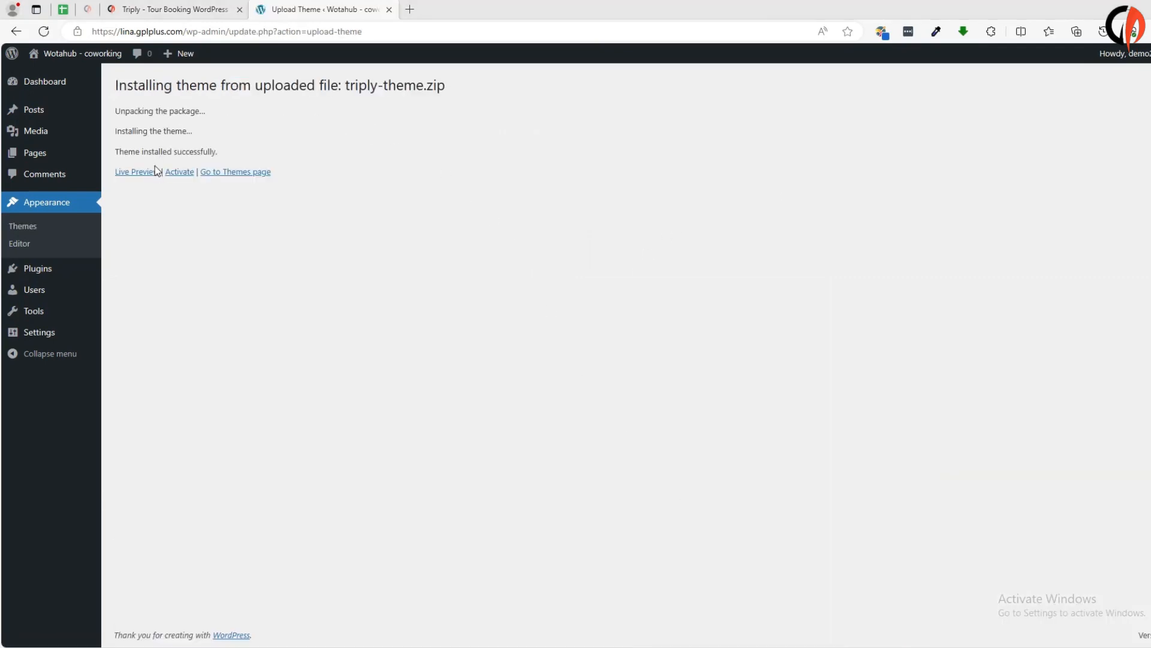
{"action": "left_click", "coordinate": [179, 173]}
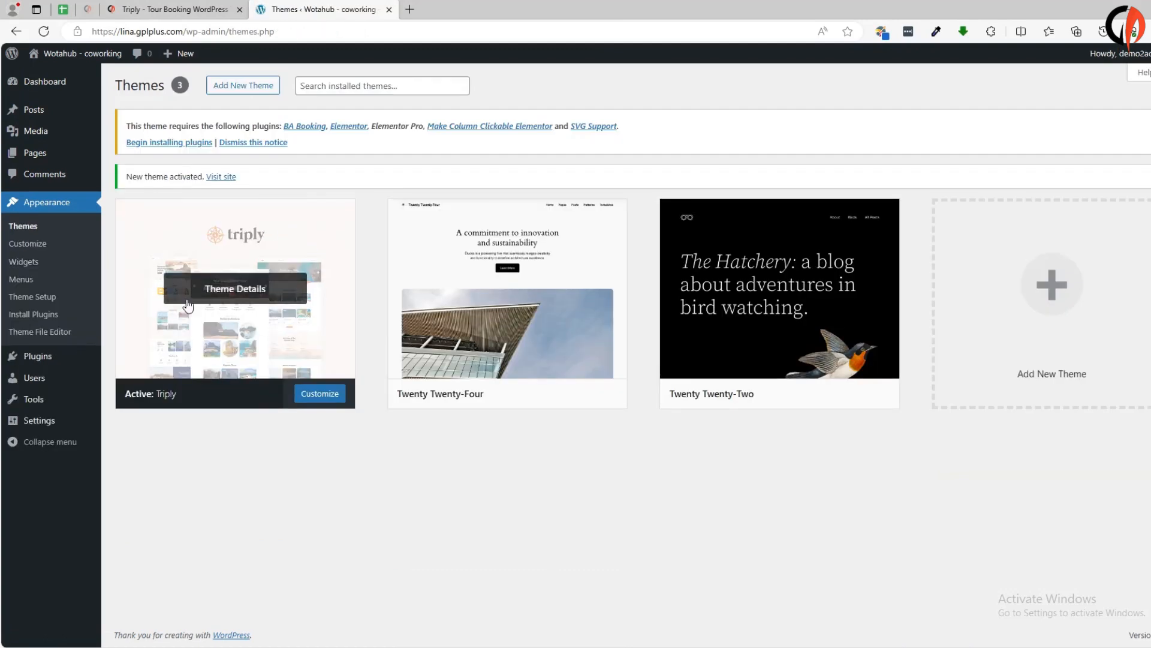
- Bulk install all the required plugins: BA Booking, Elementor, Elementor Pro, Make Column Clickable Elementor and SVG Support
{"action": "left_click", "coordinate": [178, 143]}
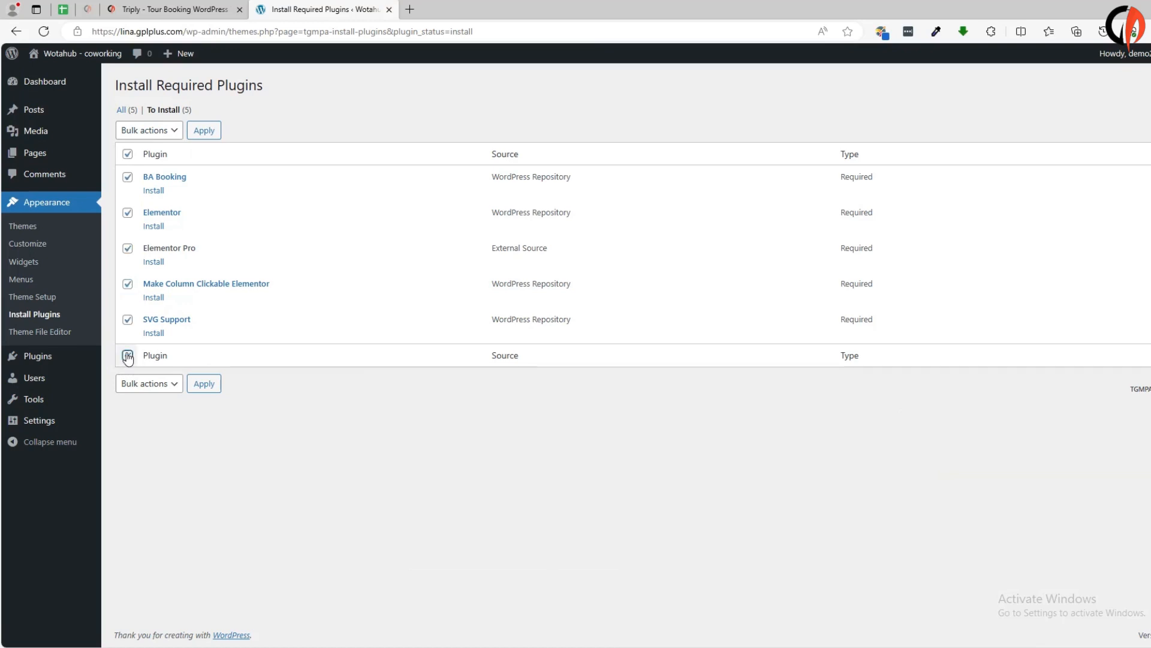
{"action": "left_click", "coordinate": [151, 133]}
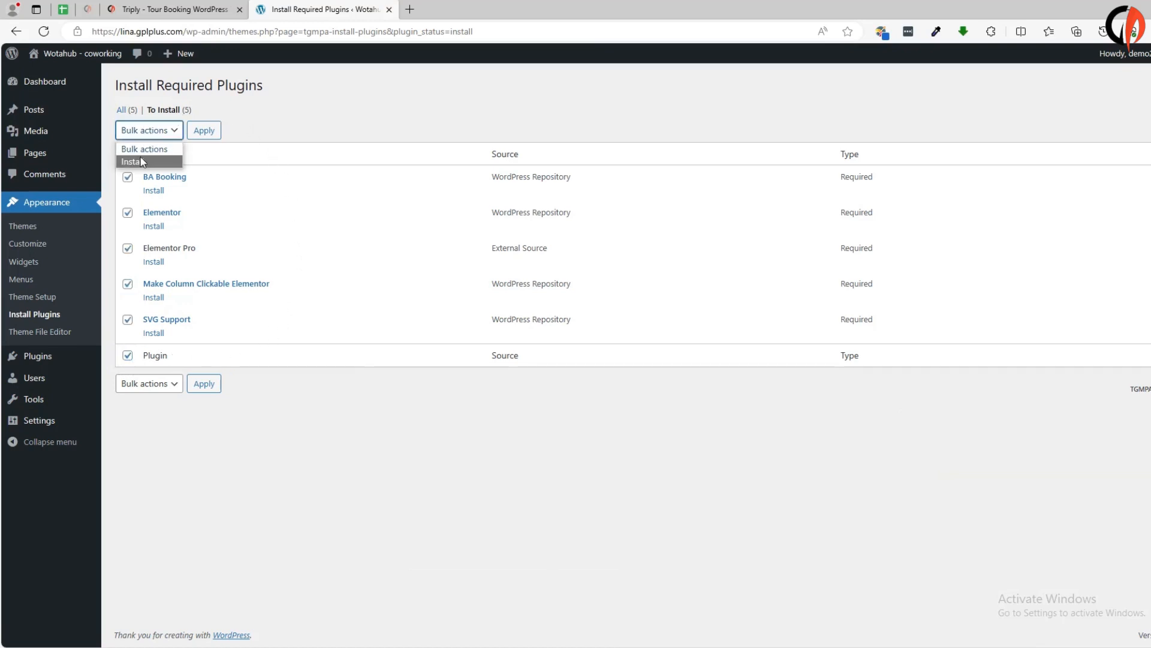
{"action": "left_click", "coordinate": [146, 159]}
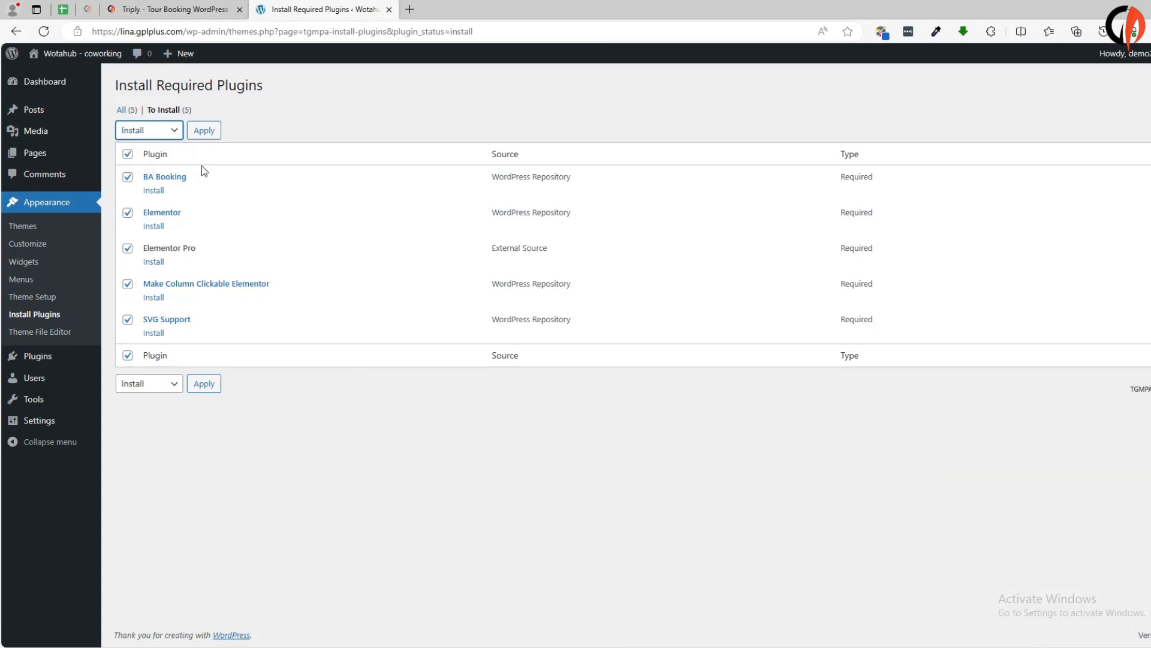
{"action": "left_click", "coordinate": [203, 130]}
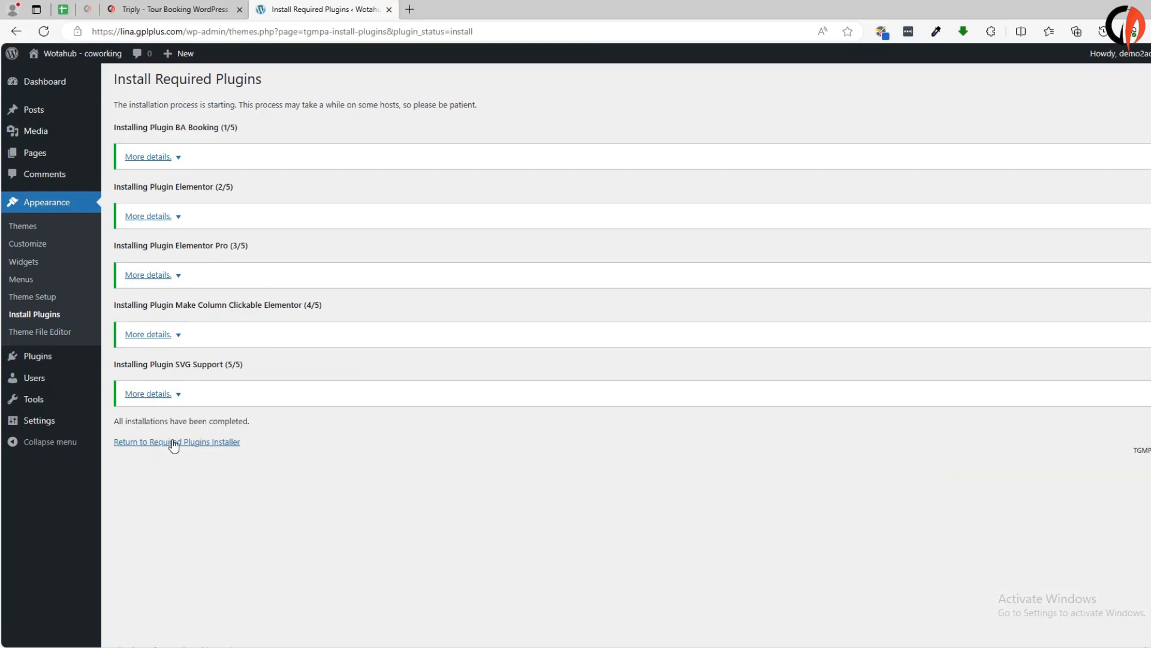
- Return to the required plugins list, bulk activate all five plugins and go back to the dashboard
{"action": "left_click", "coordinate": [173, 442]}
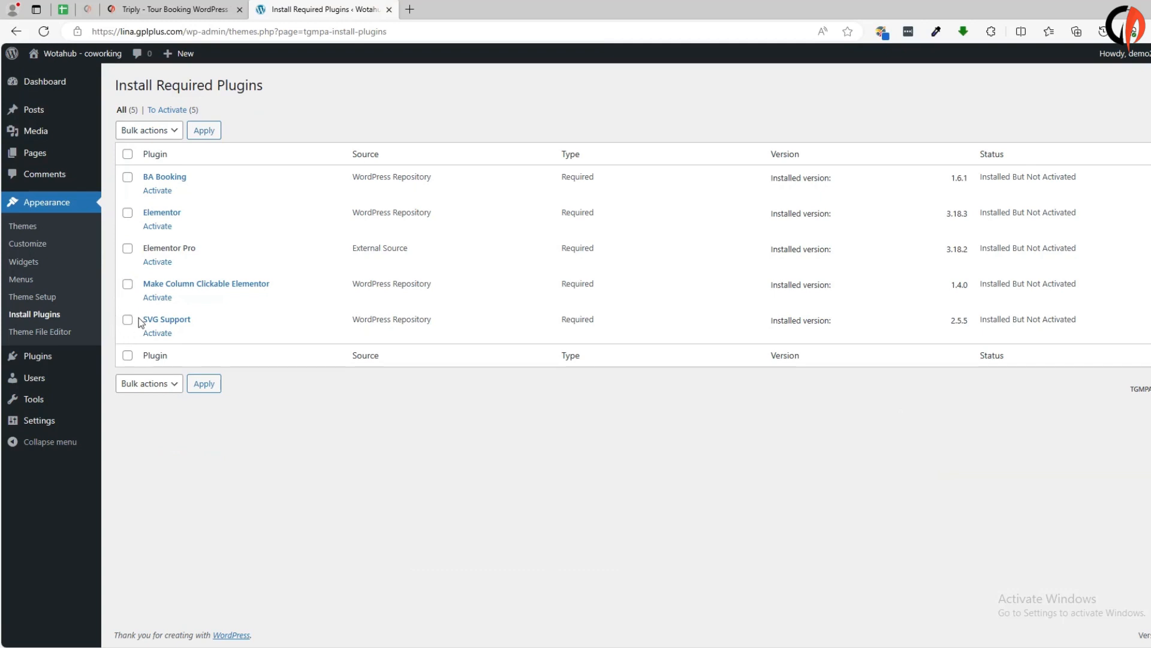
{"action": "left_click", "coordinate": [126, 356]}
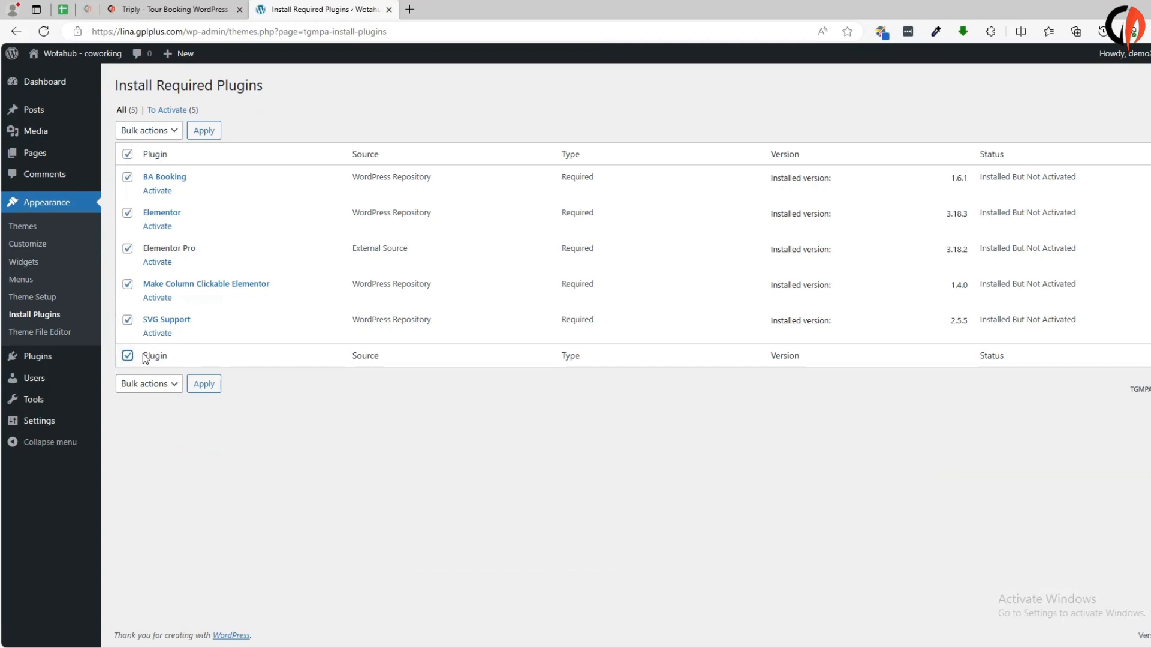
{"action": "left_click", "coordinate": [149, 130]}
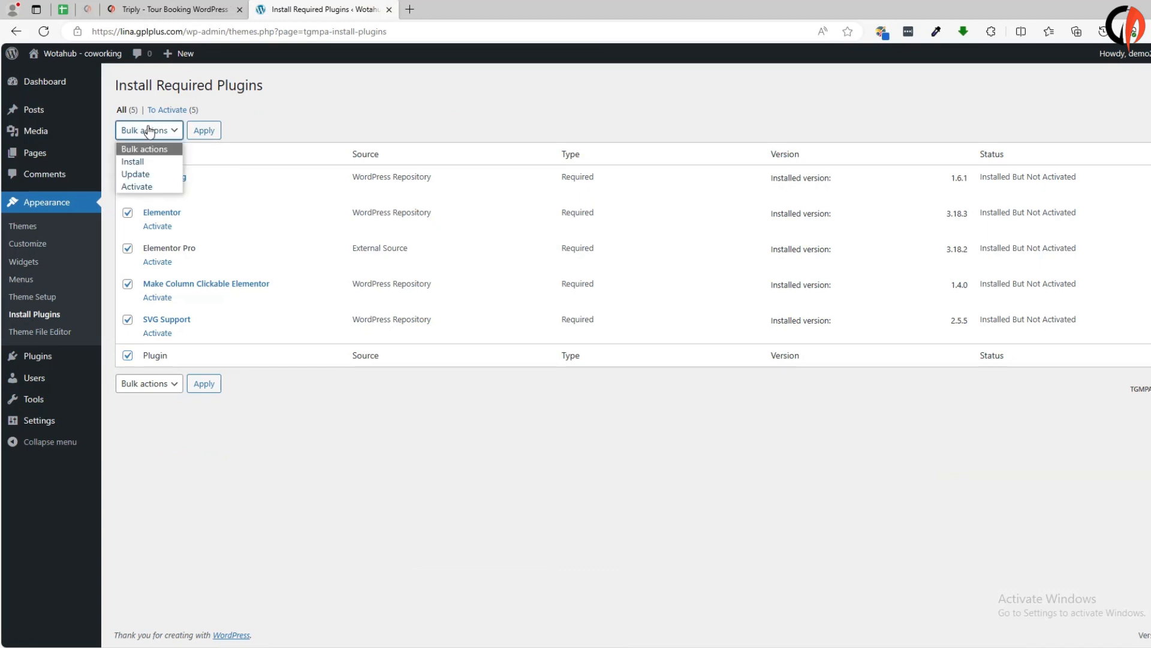
{"action": "left_click", "coordinate": [142, 187]}
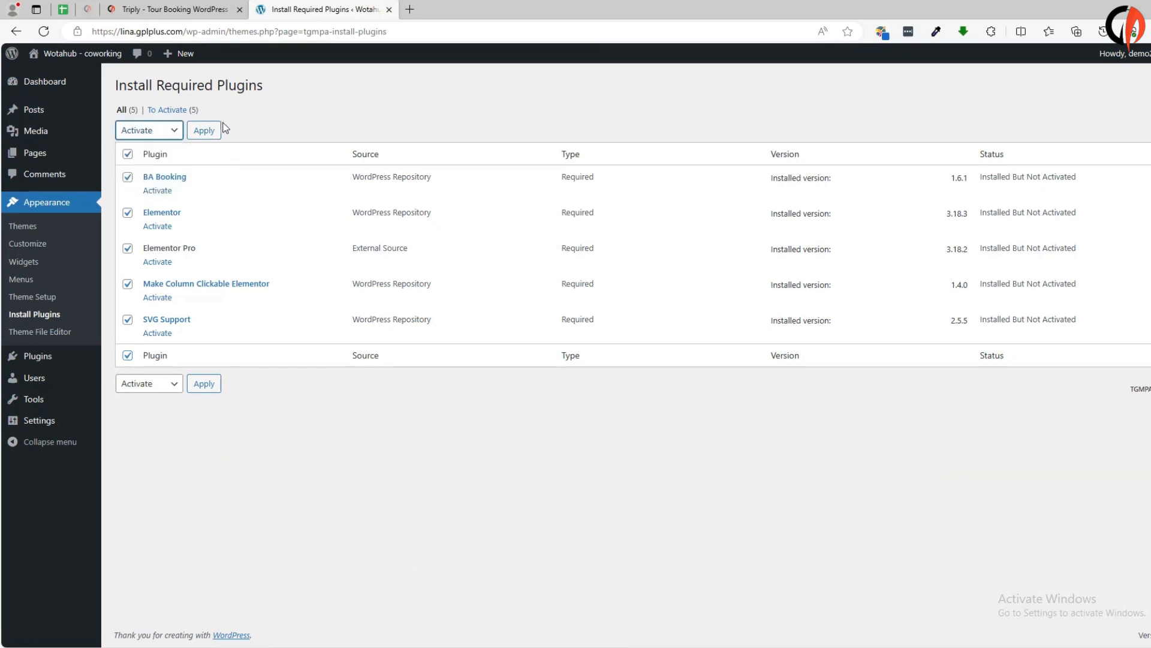
{"action": "left_click", "coordinate": [204, 133]}
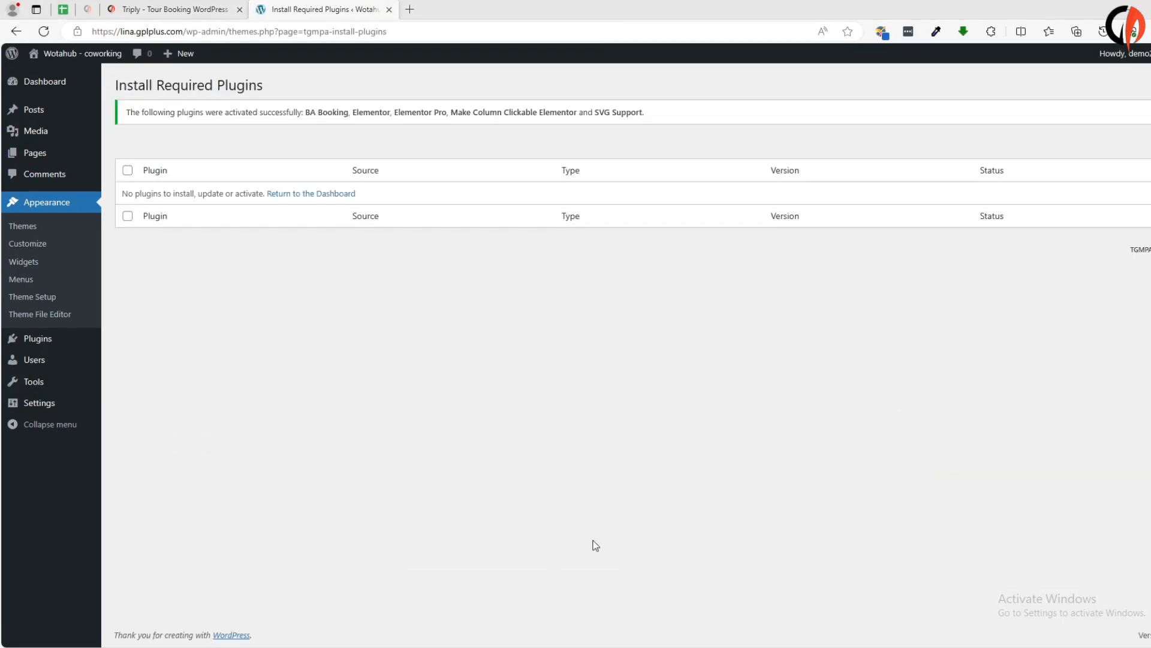
{"action": "left_click", "coordinate": [37, 81]}
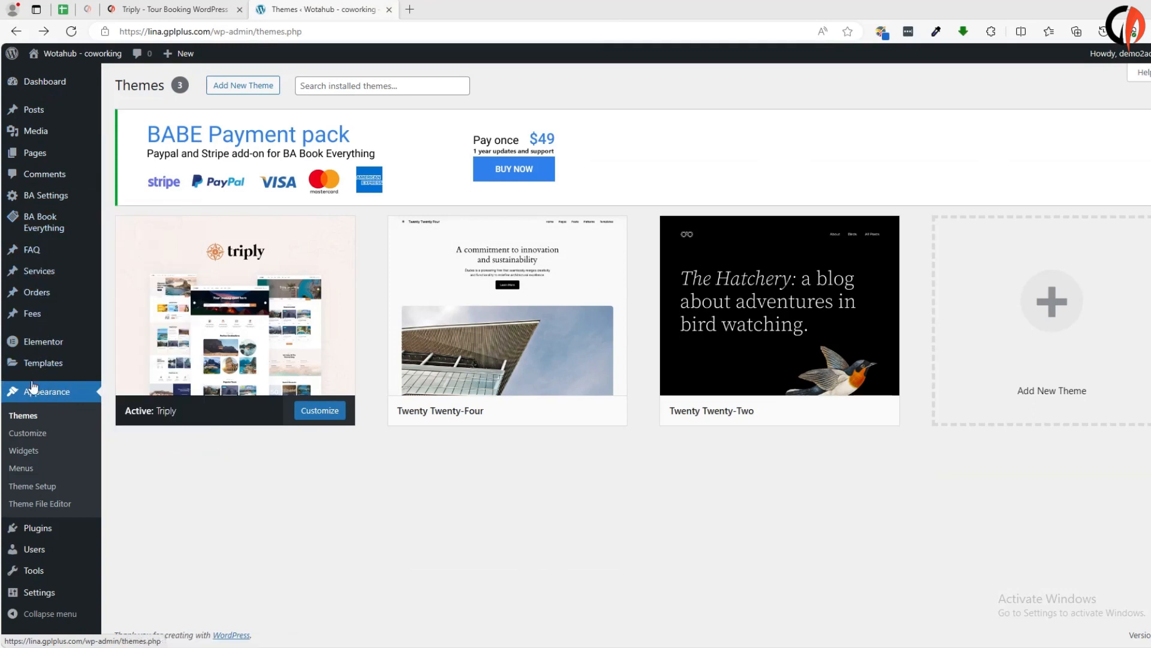
- Run the Triply theme setup wizard, installing the child theme and importing the home 1 demo content
{"action": "left_click", "coordinate": [33, 487]}
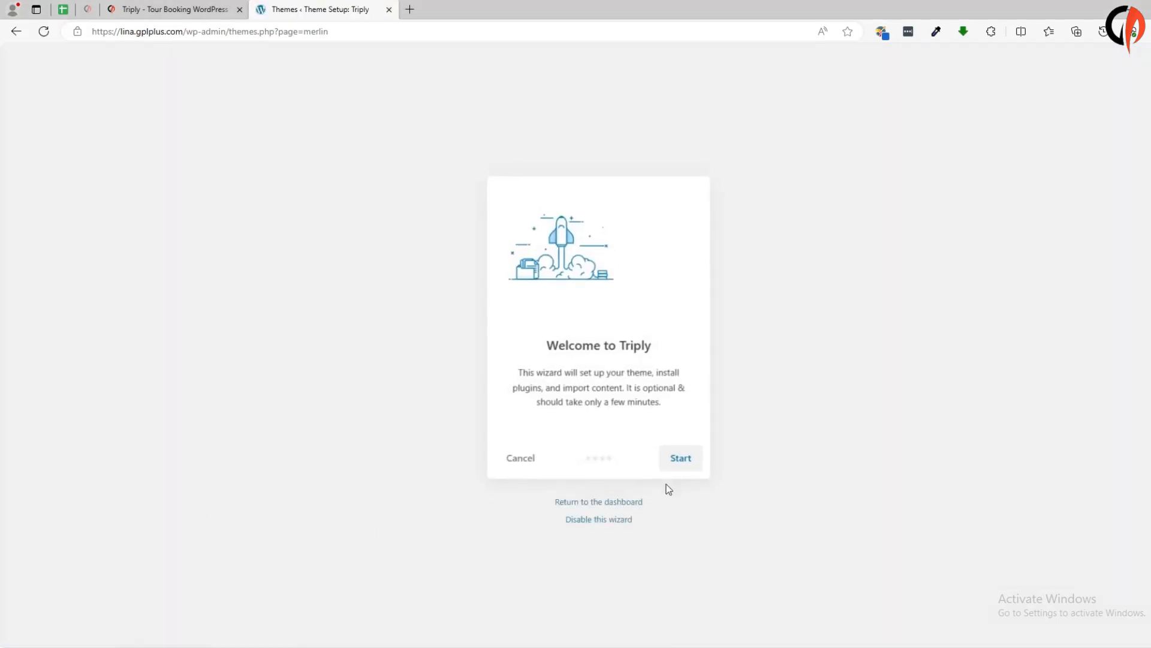
{"action": "left_click", "coordinate": [686, 462]}
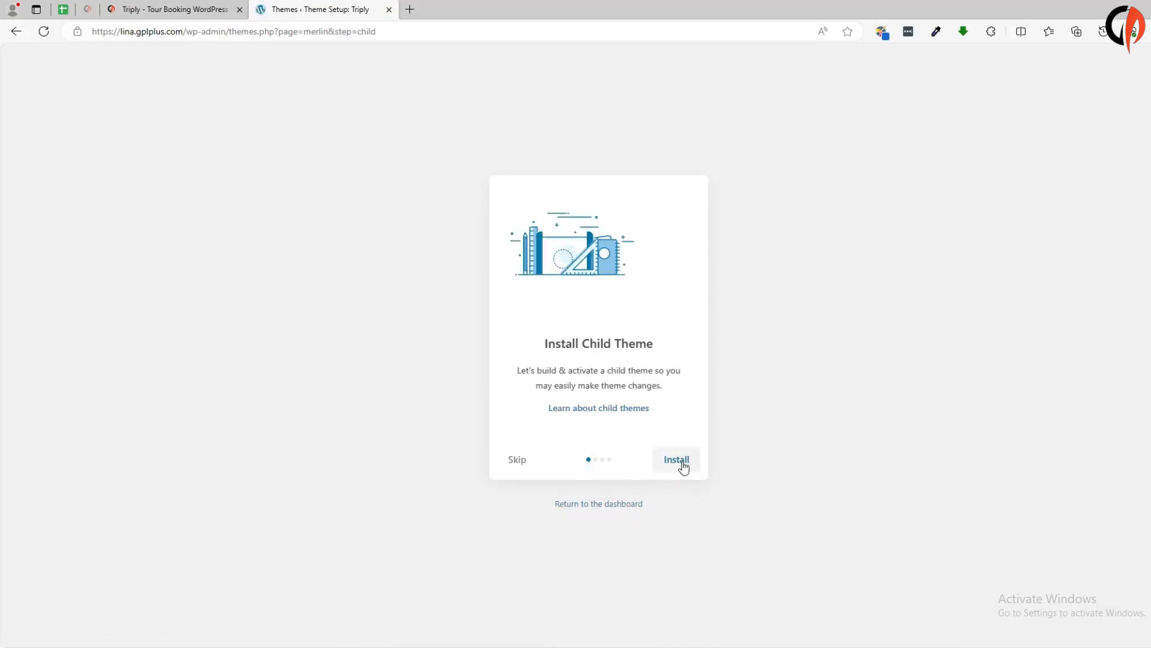
{"action": "left_click", "coordinate": [682, 465]}
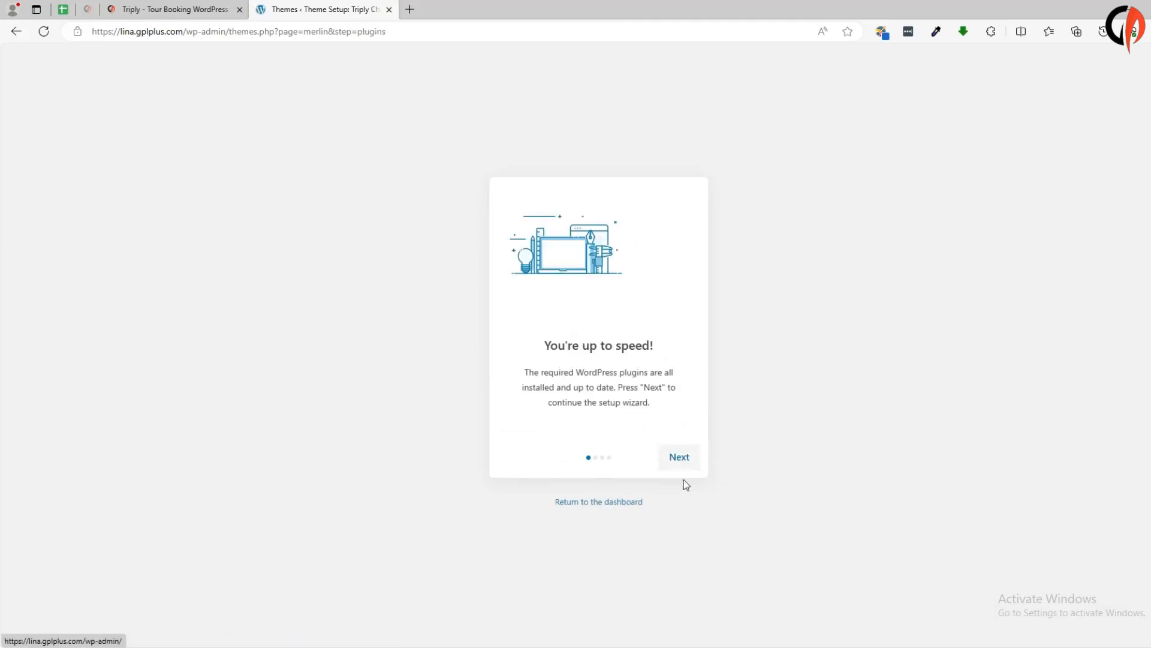
{"action": "left_click", "coordinate": [683, 461]}
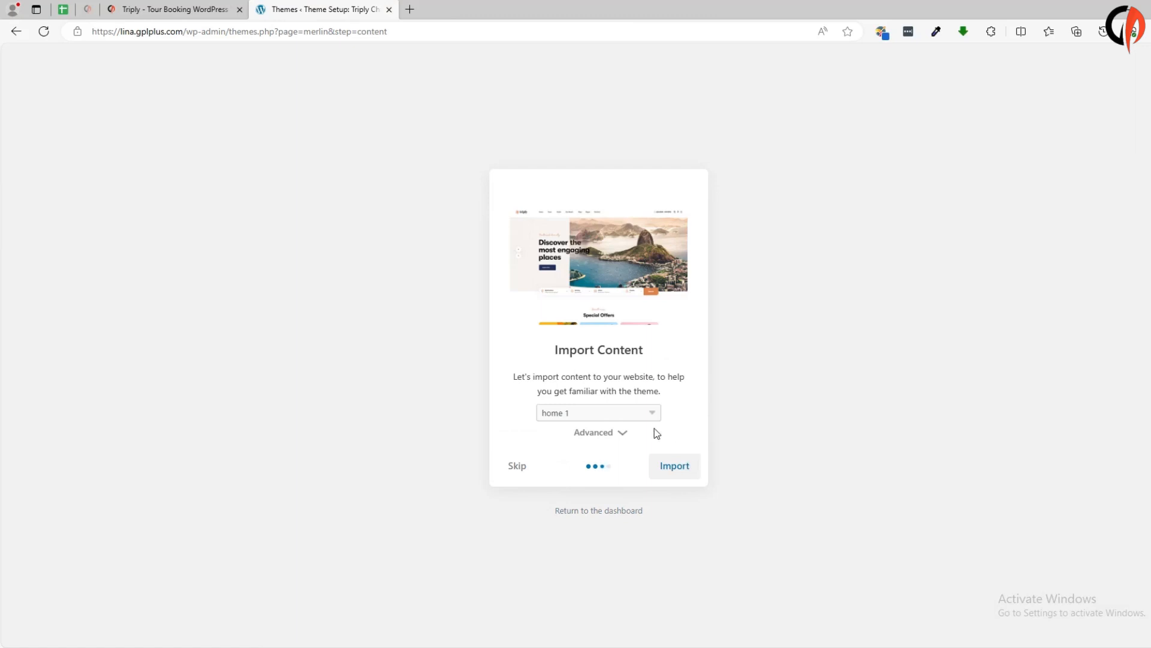
{"action": "left_click", "coordinate": [683, 479]}
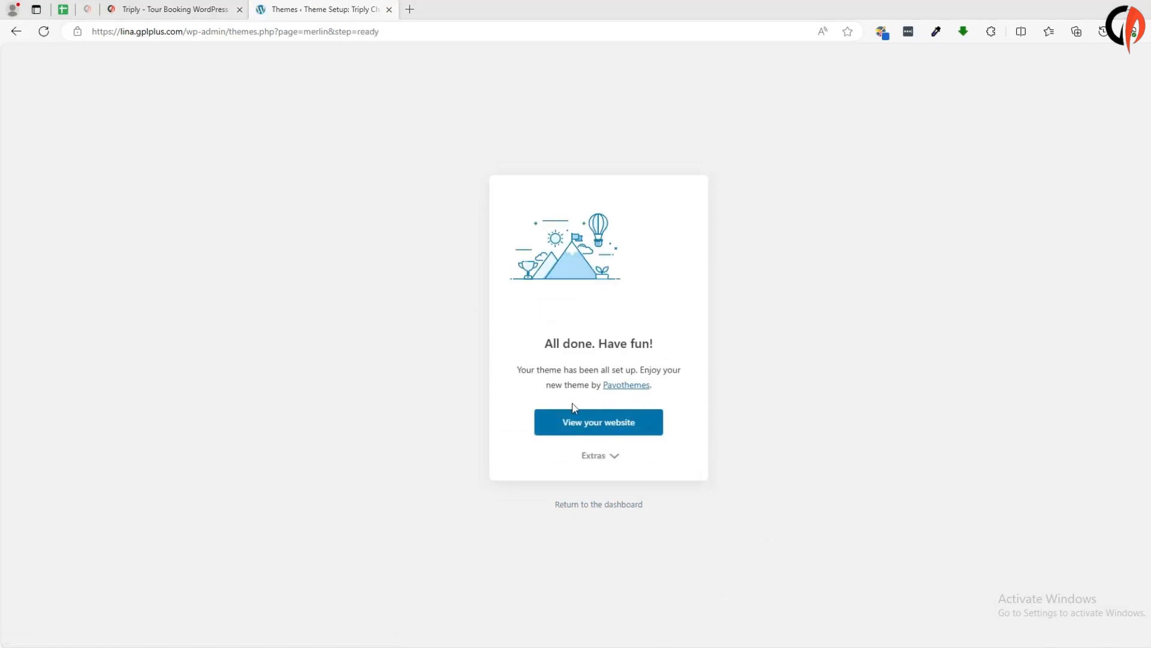
- View the website from the completed wizard and examine the imported homepage from the hero banner through the customer reviews and back up
{"action": "left_click", "coordinate": [612, 426]}
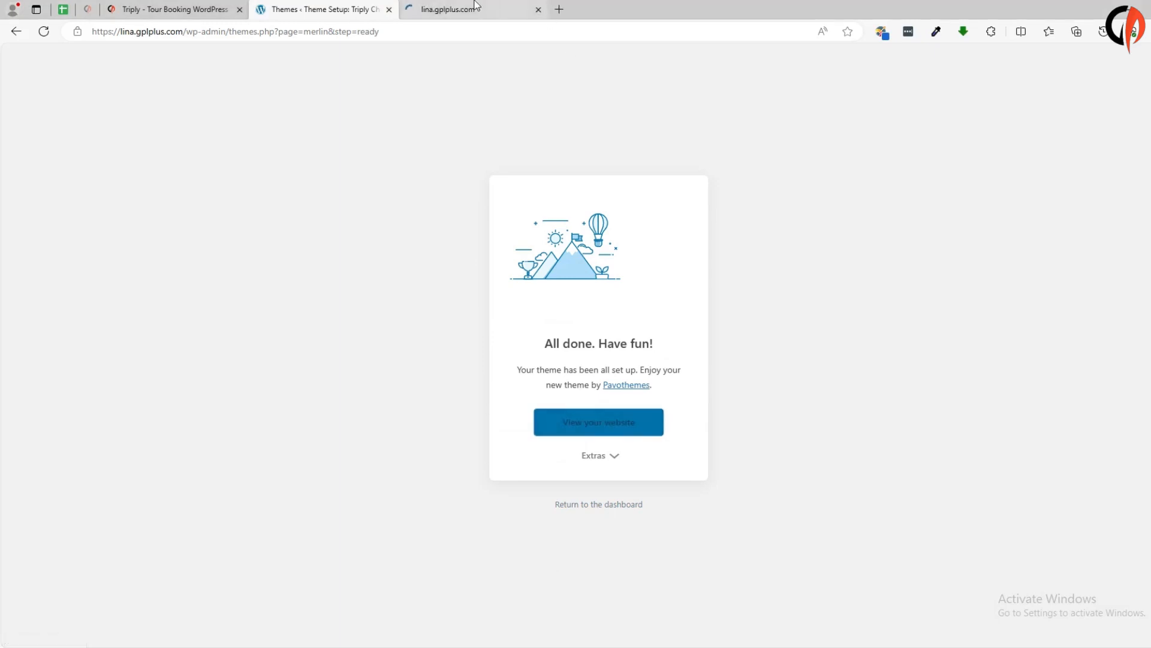
{"action": "left_click", "coordinate": [485, 10]}
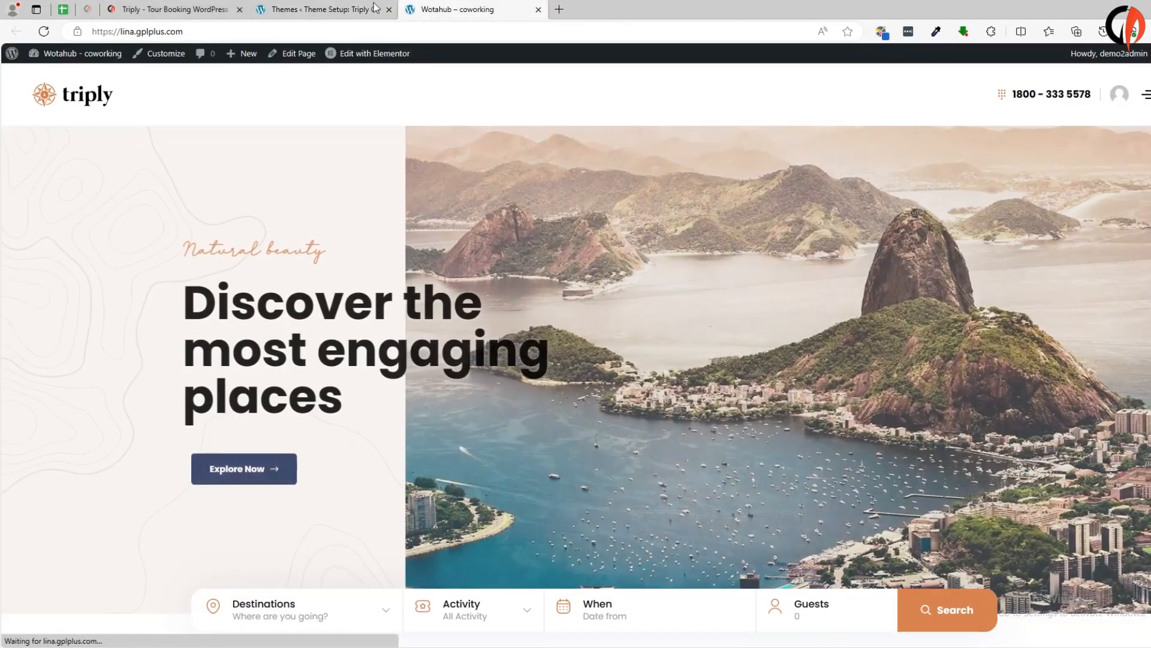
{"action": "scroll", "coordinate": [623, 247], "scroll_direction": "down", "scroll_amount": 6}
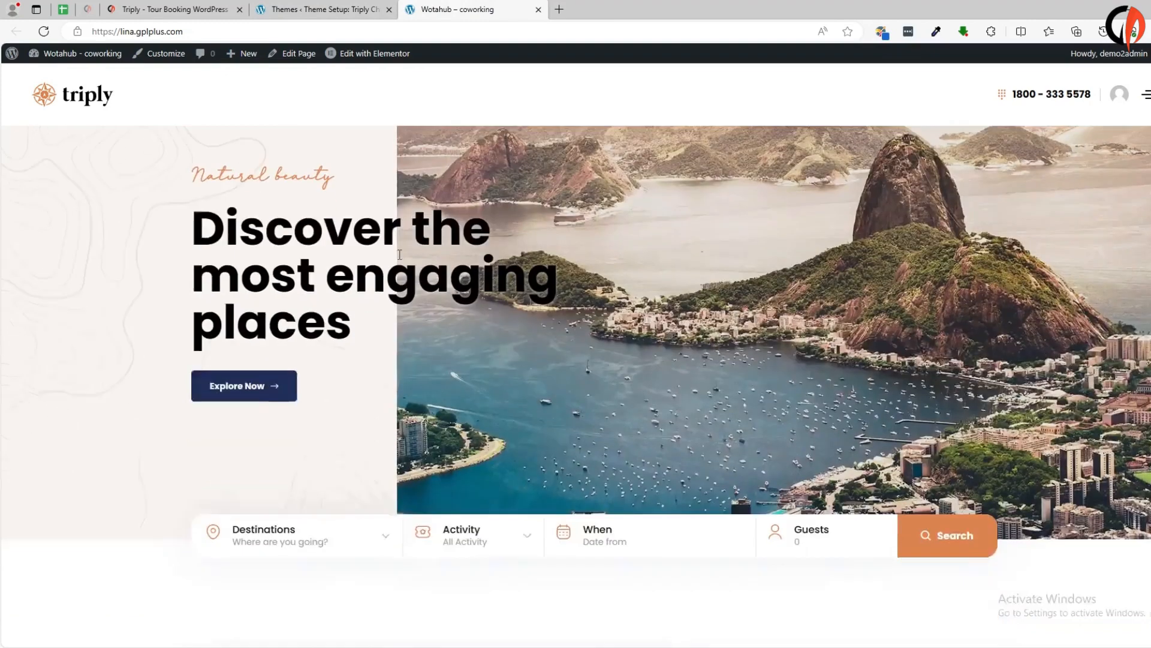
{"action": "scroll", "coordinate": [613, 323], "scroll_direction": "down", "scroll_amount": 7}
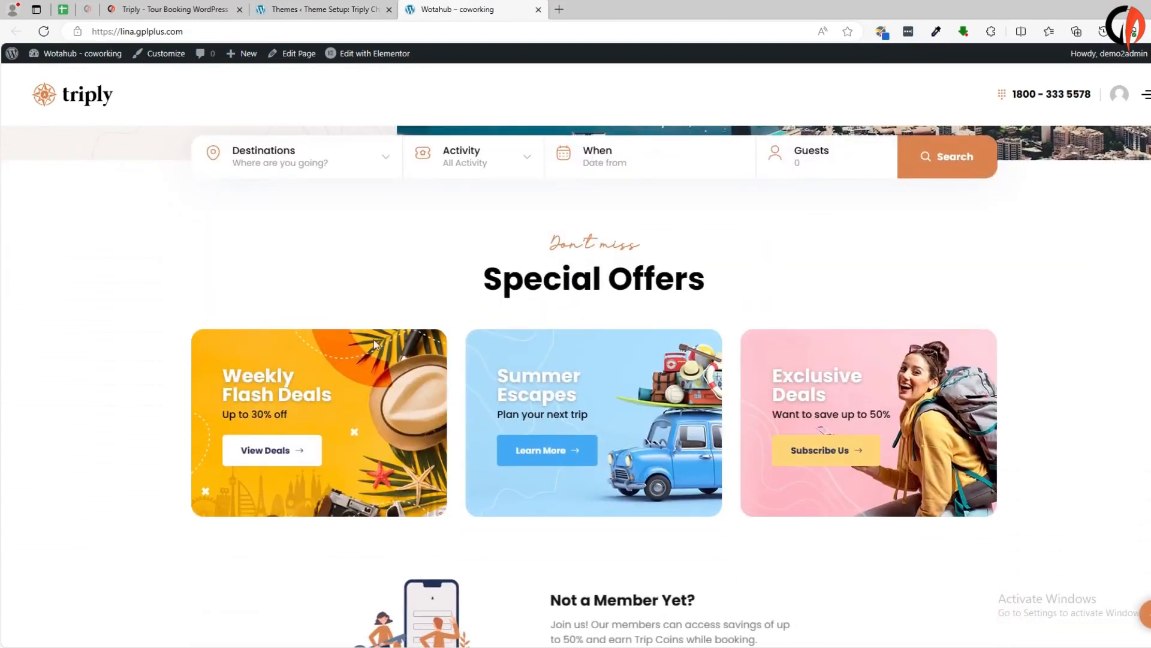
{"action": "scroll", "coordinate": [725, 390], "scroll_direction": "down", "scroll_amount": 7}
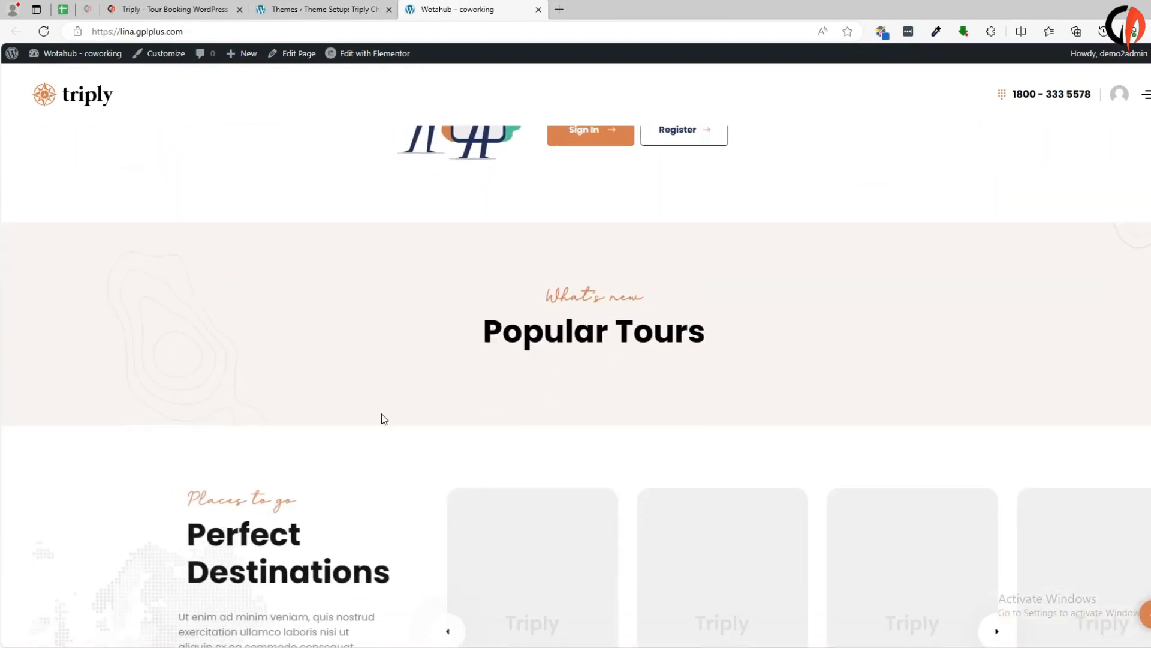
{"action": "scroll", "coordinate": [847, 417], "scroll_direction": "down", "scroll_amount": 9}
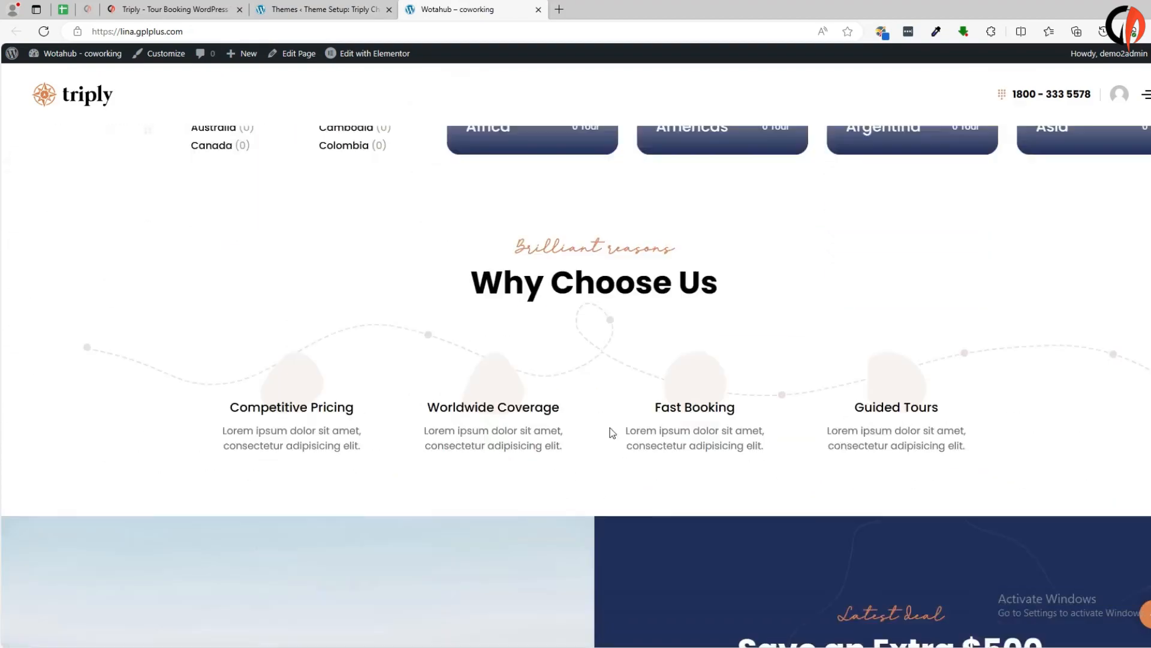
{"action": "scroll", "coordinate": [850, 409], "scroll_direction": "down", "scroll_amount": 10}
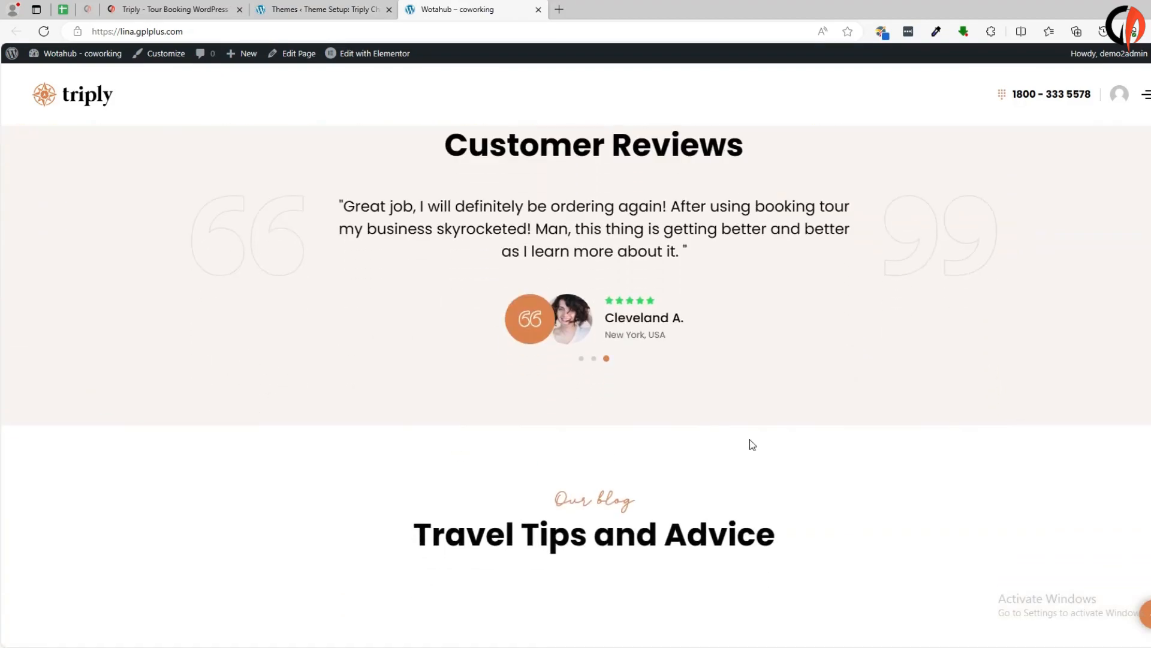
{"action": "scroll", "coordinate": [617, 520], "scroll_direction": "up", "scroll_amount": 10}
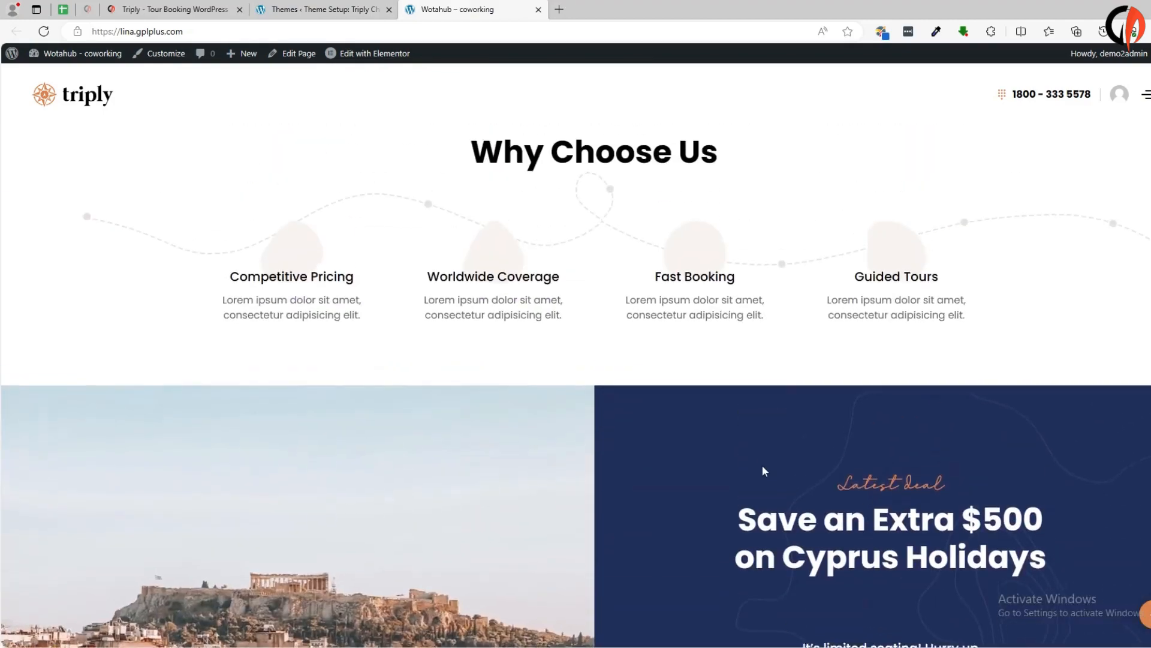
{"action": "scroll", "coordinate": [546, 452], "scroll_direction": "up", "scroll_amount": 10}
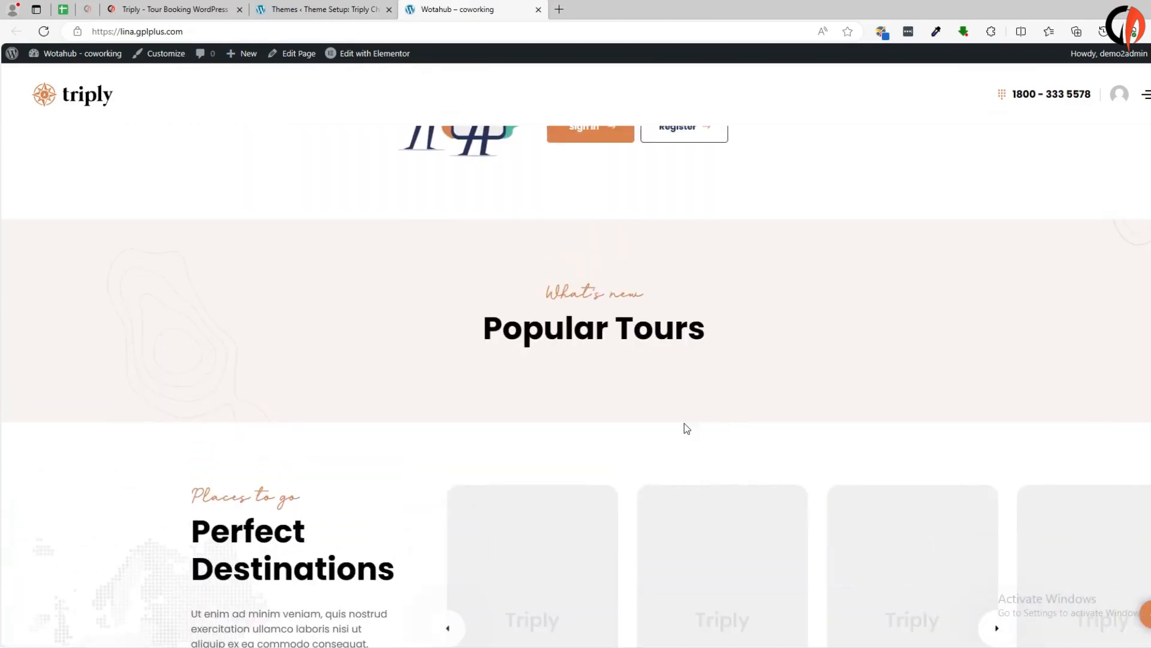
{"action": "scroll", "coordinate": [517, 424], "scroll_direction": "up", "scroll_amount": 8}
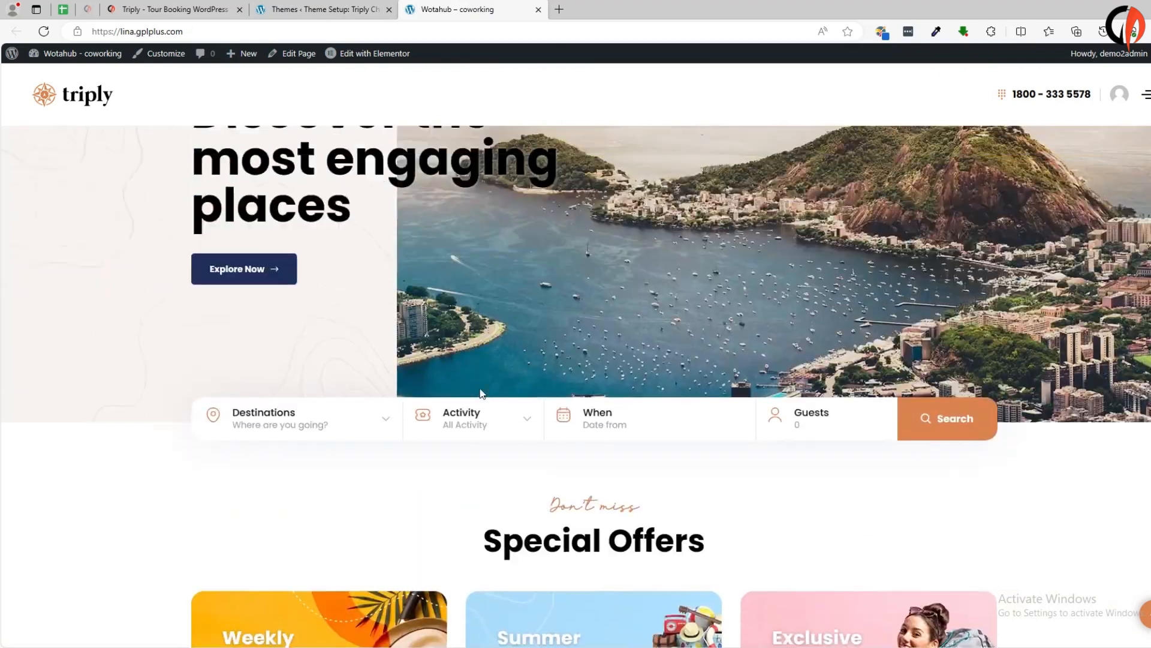